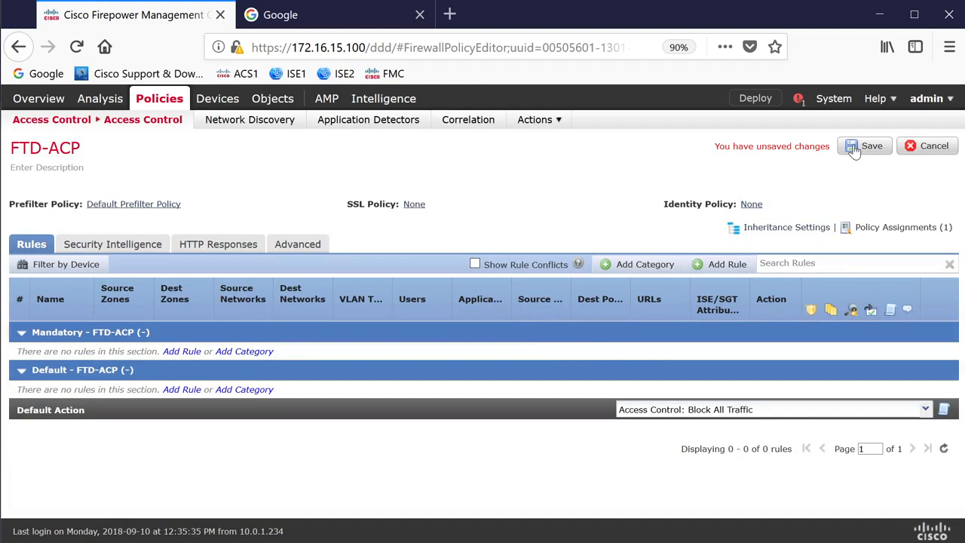
Step: Save the FTD-ACP access control policy and deploy it to device 172.16.13.100
{"action": "left_click", "coordinate": [854, 148]}
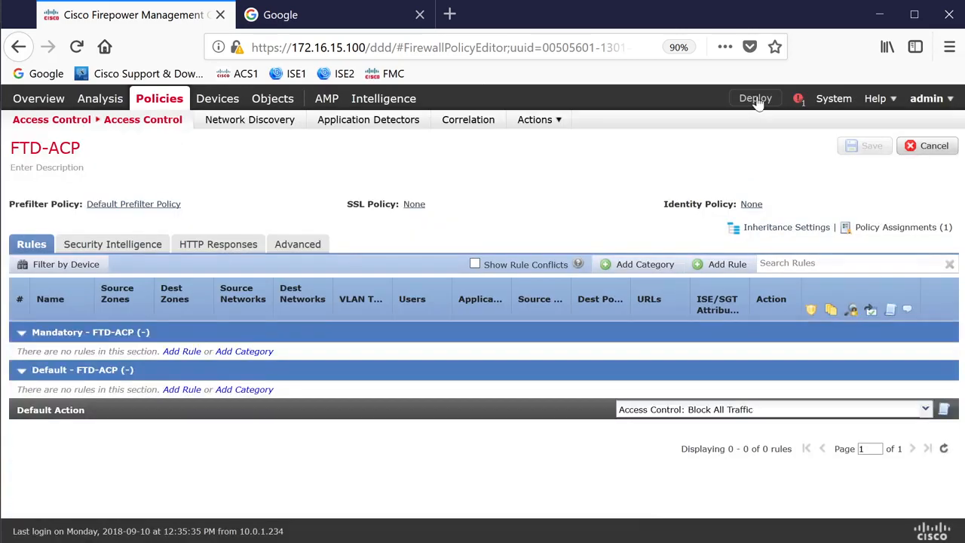
{"action": "left_click", "coordinate": [756, 100]}
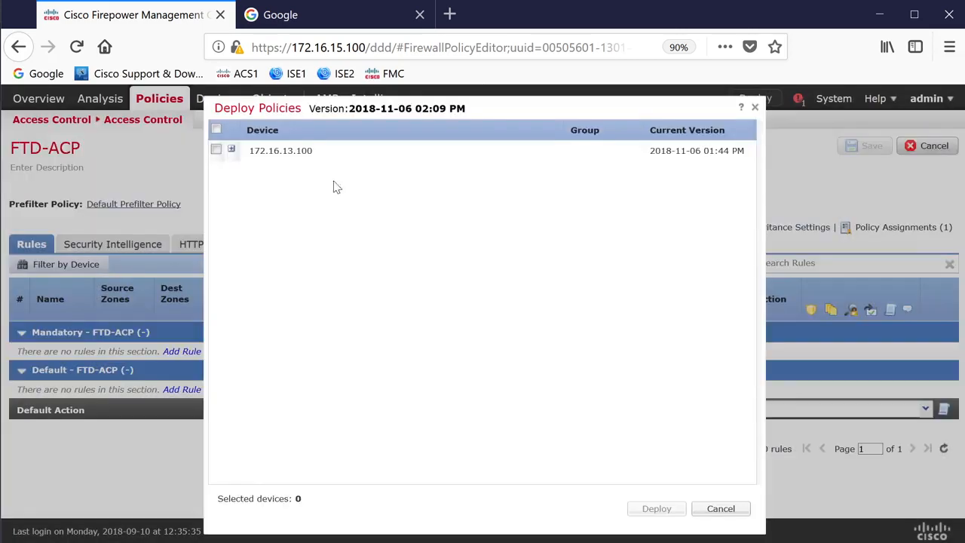
{"action": "left_click", "coordinate": [217, 151]}
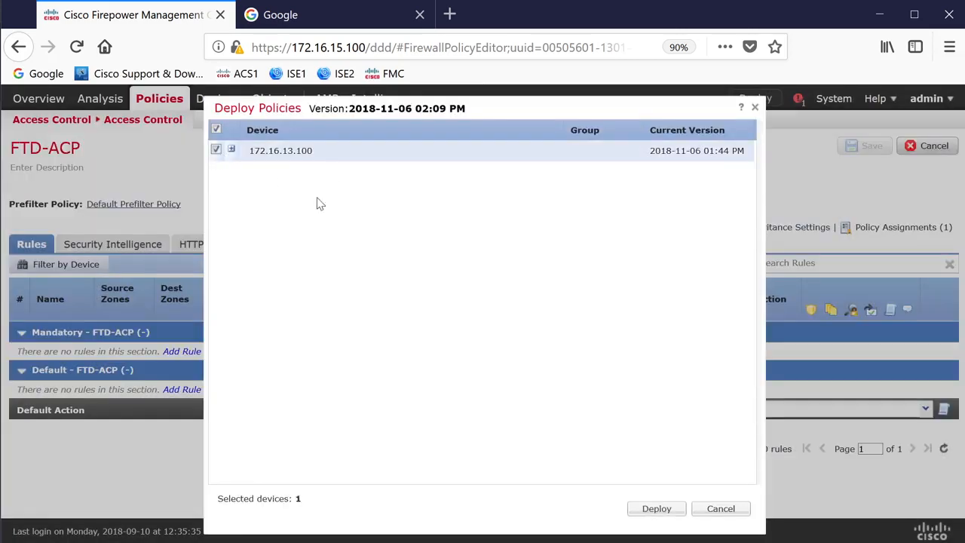
{"action": "left_click", "coordinate": [655, 508]}
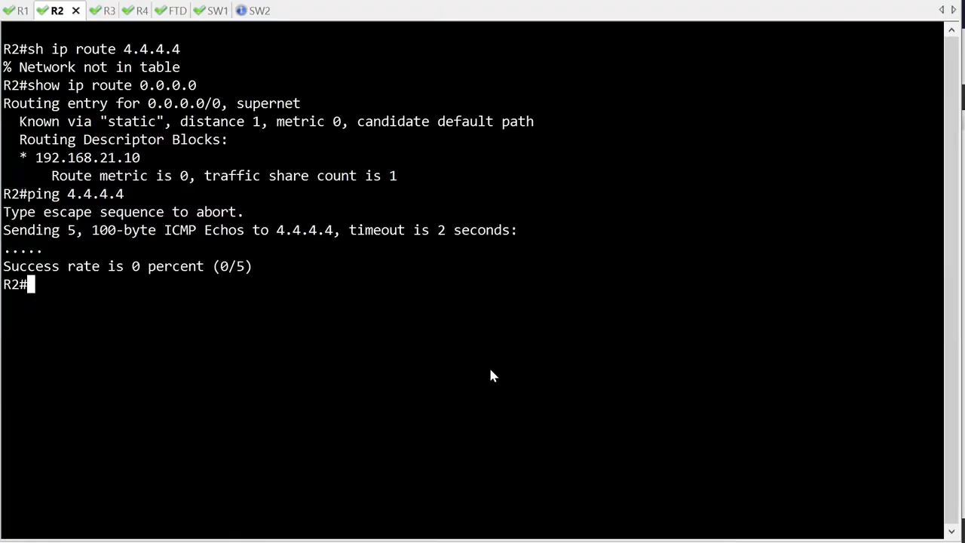
Step: On router R2, ping 4.4.4.4 with a repeat count of 15
{"action": "key", "text": "Up"}
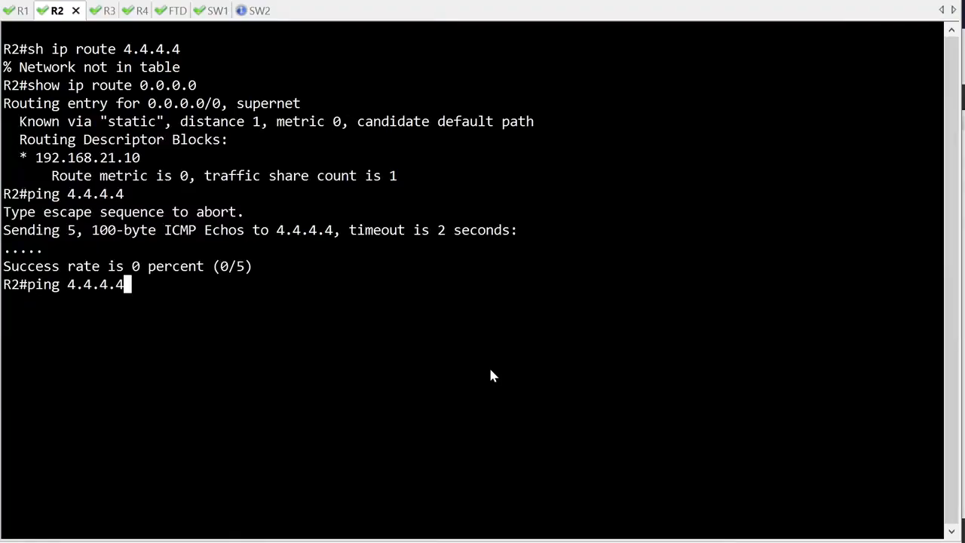
{"action": "type", "text": "rep "}
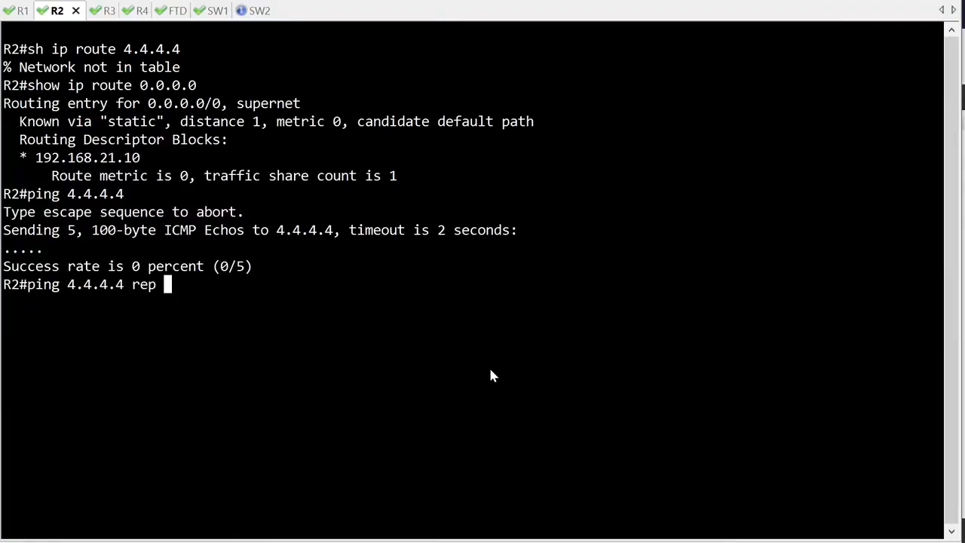
{"action": "type", "text": "15"}
{"action": "key", "text": "Return"}
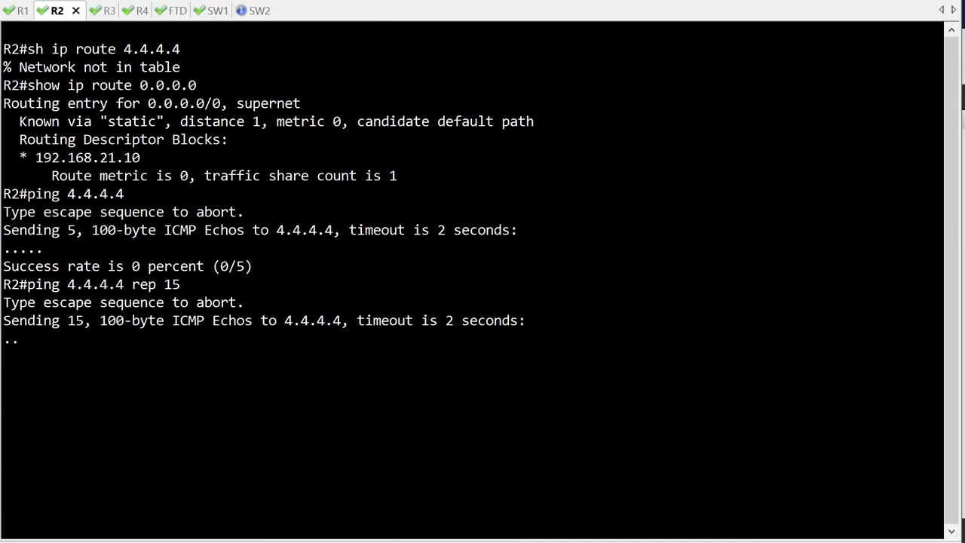
Step: Switch to the Firepower Management Center and open the connection events analysis
{"action": "key", "text": "alt+Tab"}
{"action": "mouse_move", "coordinate": [95, 101]}
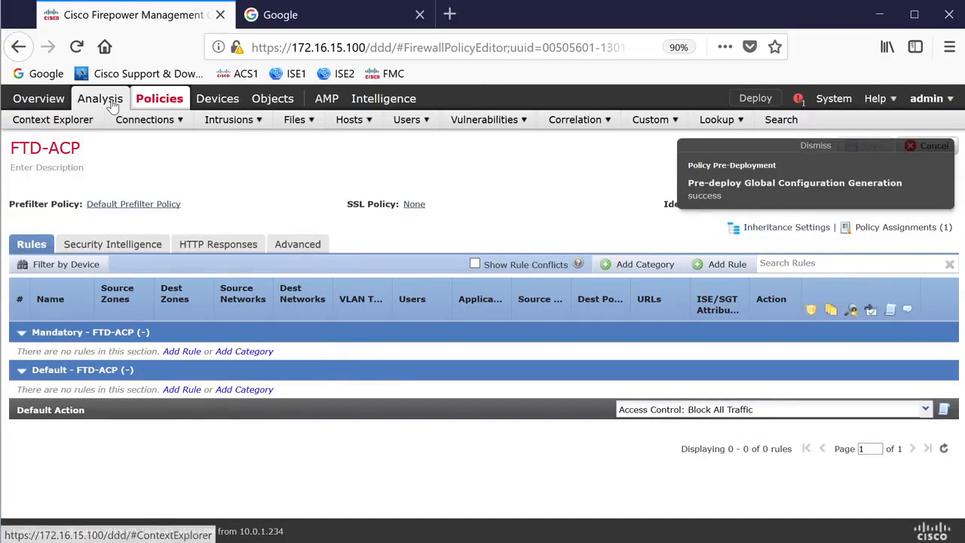
{"action": "mouse_move", "coordinate": [148, 122]}
{"action": "left_click", "coordinate": [147, 146]}
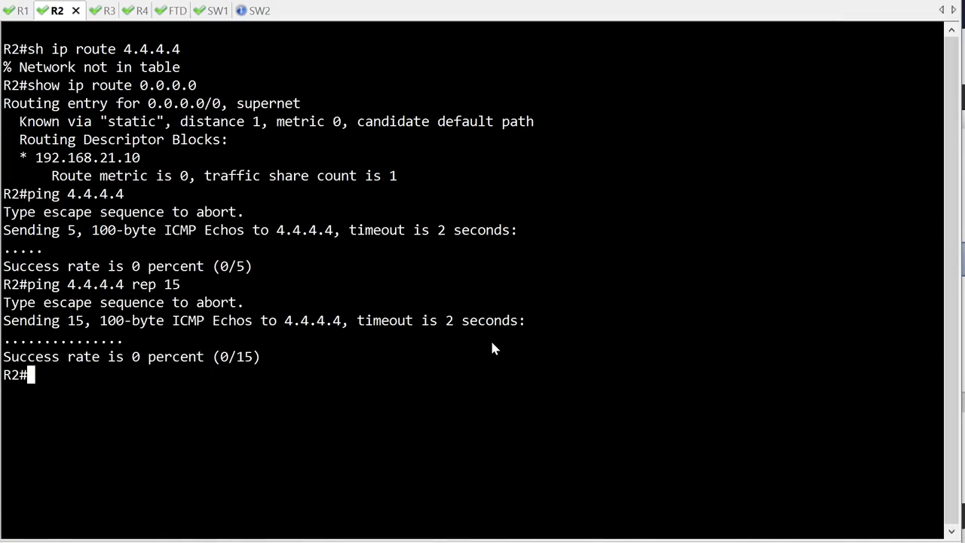
Step: Repeat the 15-packet ping to 4.4.4.4 from R2 and examine all columns of its connection event in the Firepower Management Center
{"action": "key", "text": "Up"}
{"action": "key", "text": "Return"}
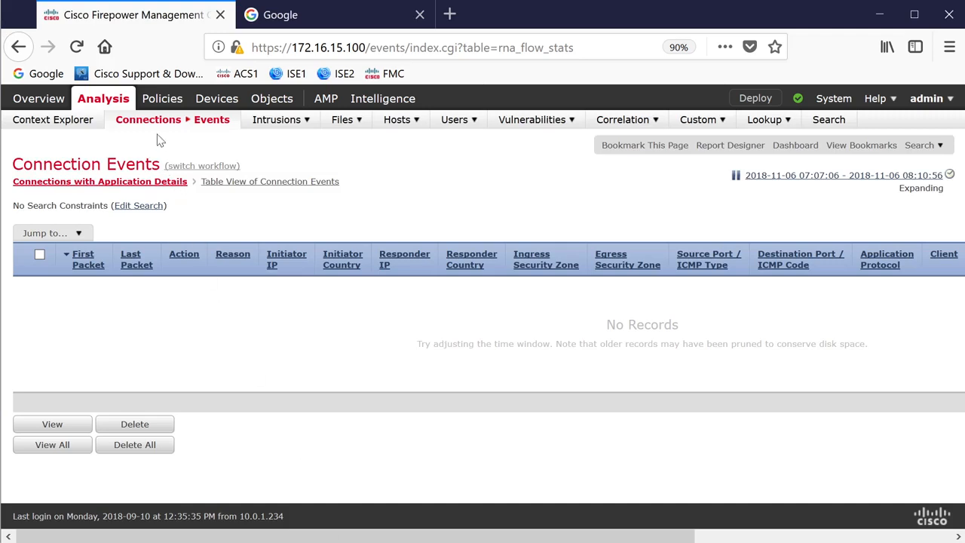
{"action": "mouse_move", "coordinate": [159, 128]}
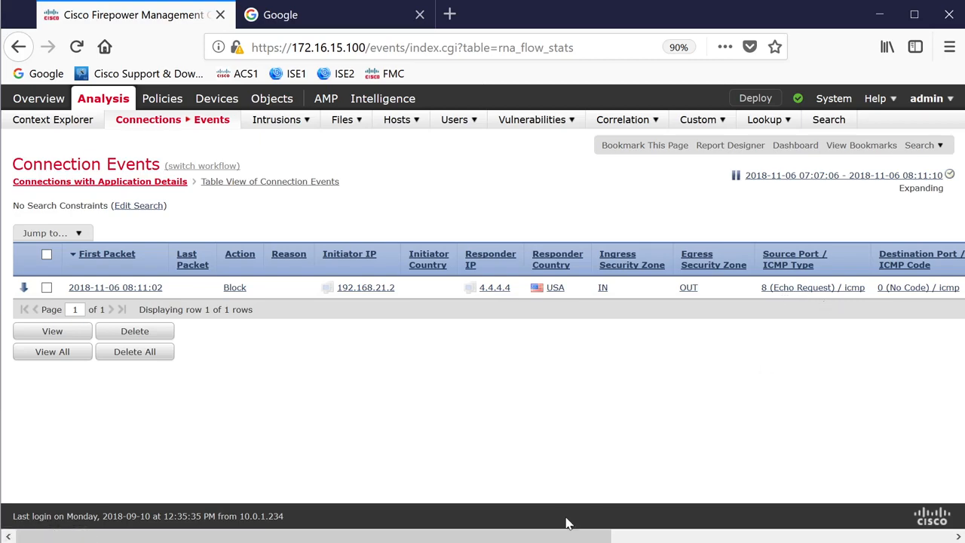
{"action": "left_click_drag", "start_coordinate": [567, 536], "coordinate": [856, 535]}
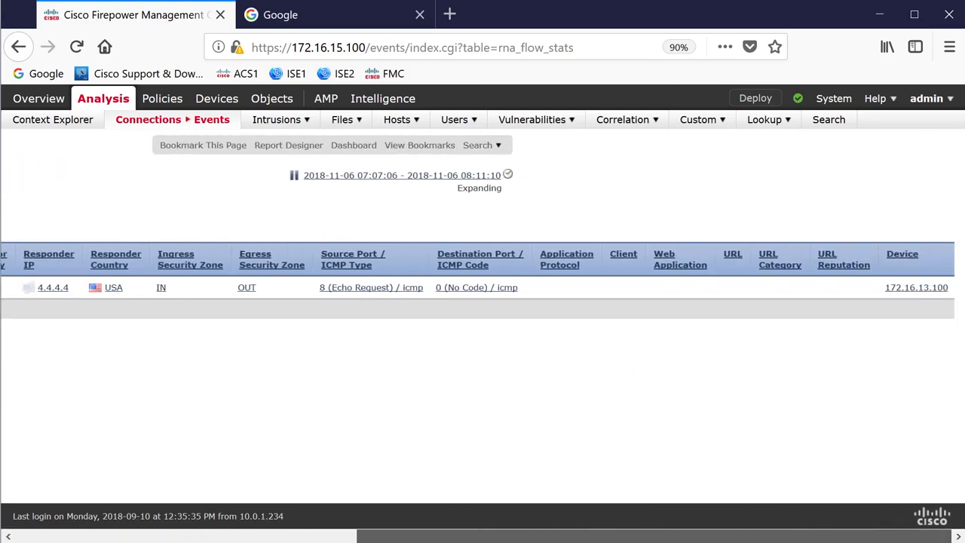
{"action": "left_click_drag", "start_coordinate": [656, 536], "coordinate": [483, 514]}
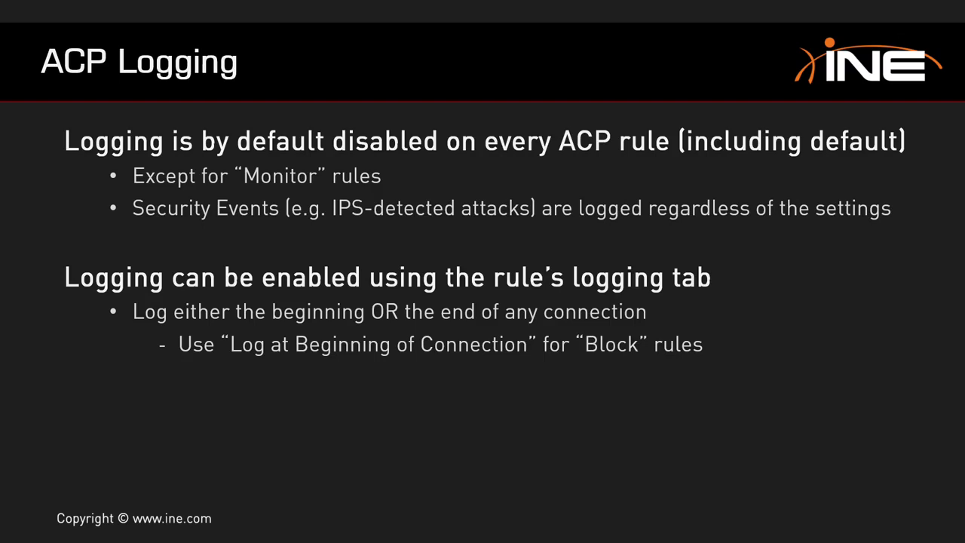
{"action": "key", "text": "Right"}
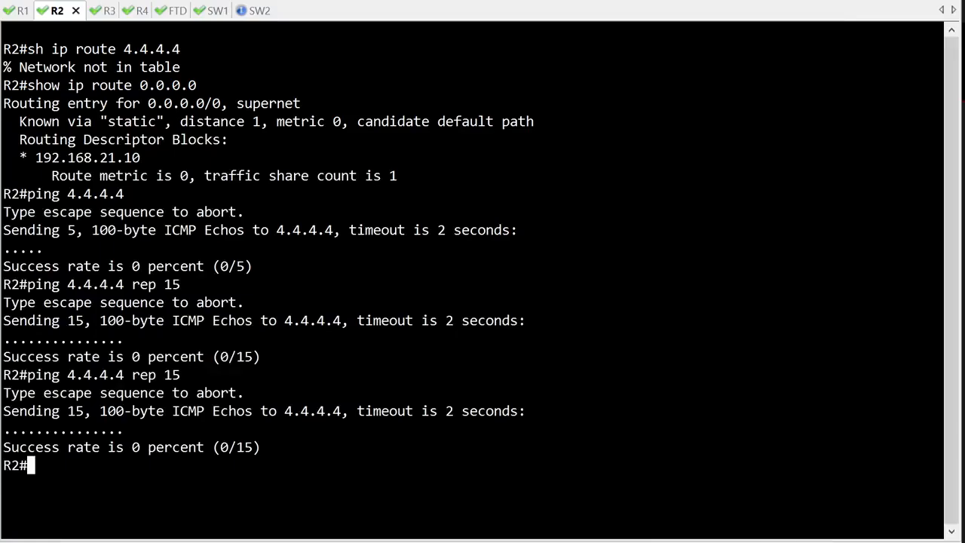
Step: Switch to the FTD console session and enter expert mode
{"action": "left_click", "coordinate": [168, 11]}
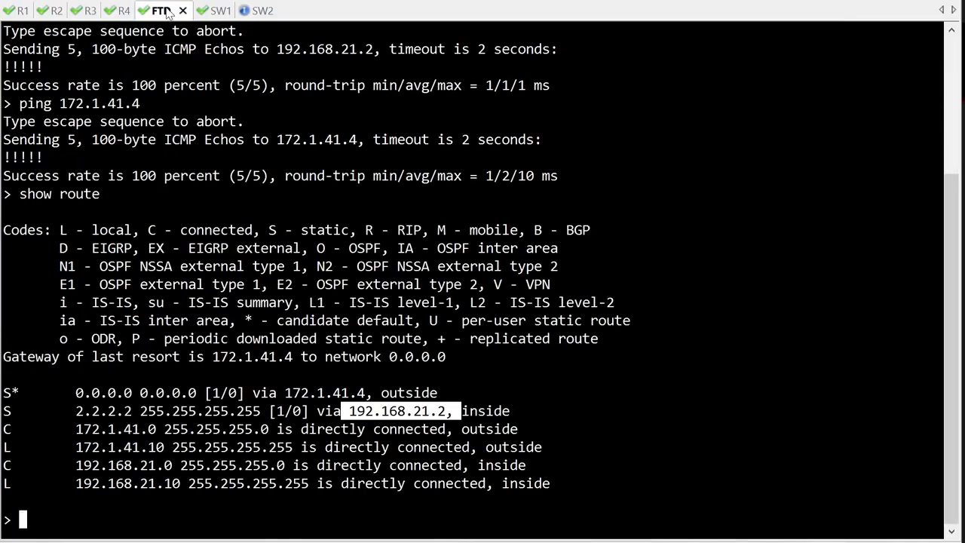
{"action": "type", "text": "expert"}
{"action": "key", "text": "Return"}
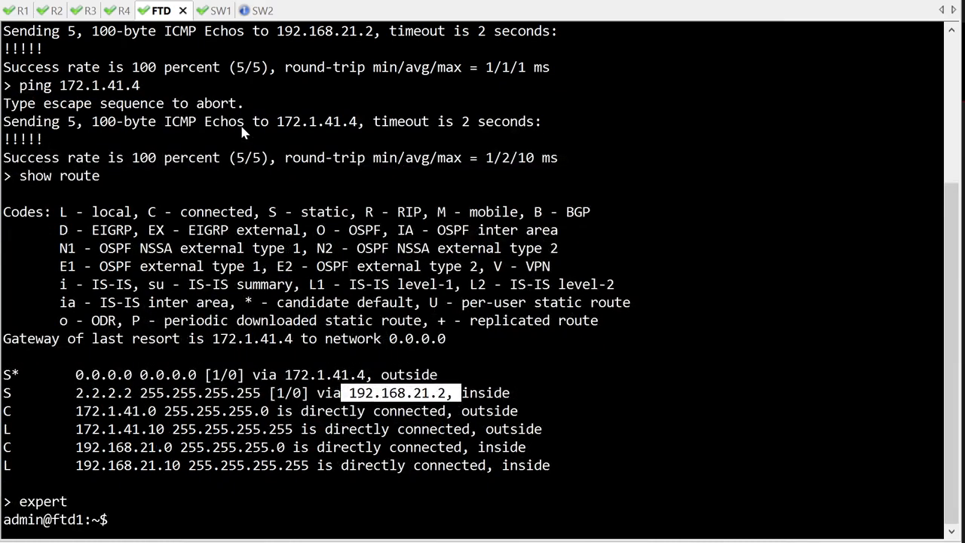
Step: Print the ngfw.rules file from the detection engine's folder under /var/sf/detection_engines with cat
{"action": "type", "text": "l"}
{"action": "key", "text": "BackSpace"}
{"action": "type", "text": "cat /var/"}
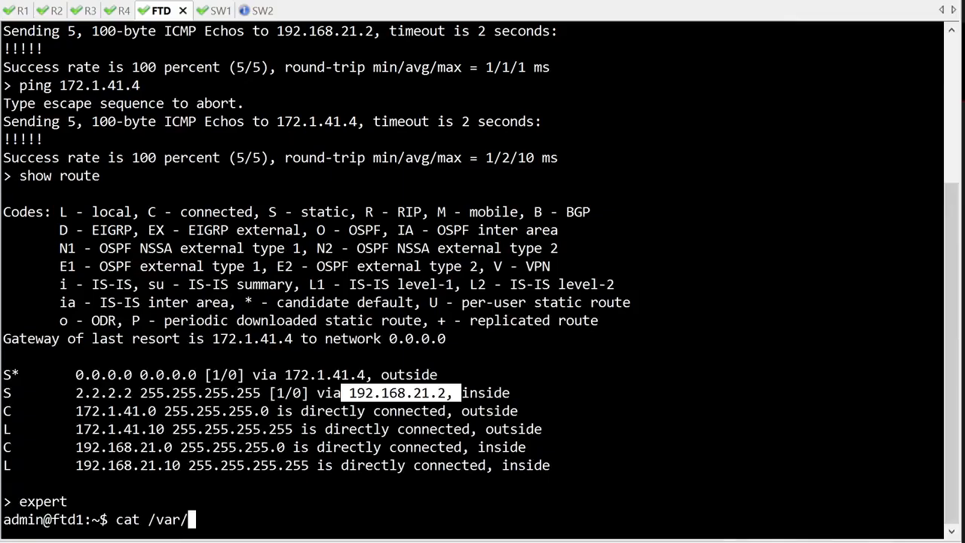
{"action": "type", "text": "sd"}
{"action": "key", "text": "BackSpace"}
{"action": "type", "text": "f/de"}
{"action": "key", "text": "Tab"}
{"action": "key", "text": "Tab"}
{"action": "type", "text": "q"}
{"action": "key", "text": "Tab"}
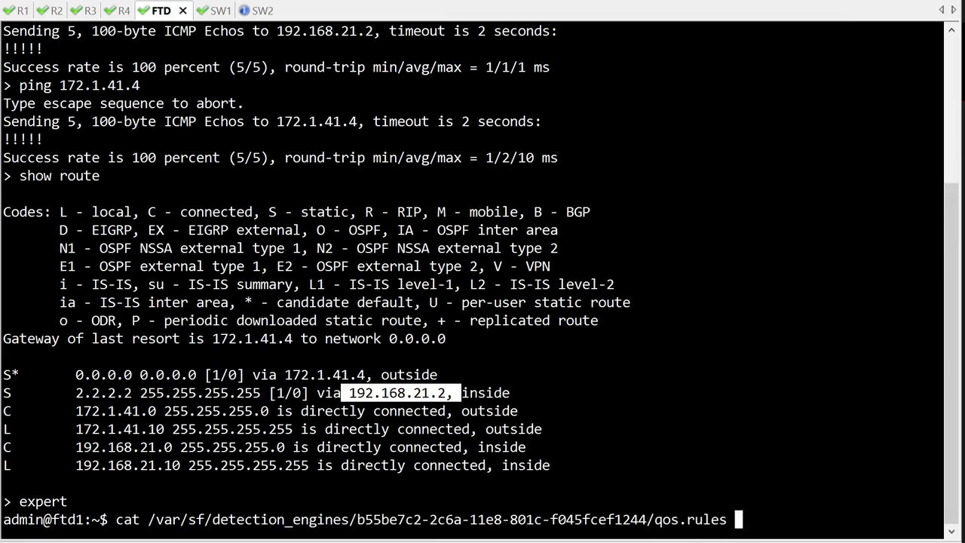
{"action": "key", "text": "BackSpace"}
{"action": "key", "text": "BackSpace"}
{"action": "key", "text": "BackSpace"}
{"action": "key", "text": "BackSpace"}
{"action": "key", "text": "BackSpace"}
{"action": "key", "text": "BackSpace"}
{"action": "key", "text": "BackSpace"}
{"action": "key", "text": "BackSpace"}
{"action": "key", "text": "BackSpace"}
{"action": "key", "text": "BackSpace"}
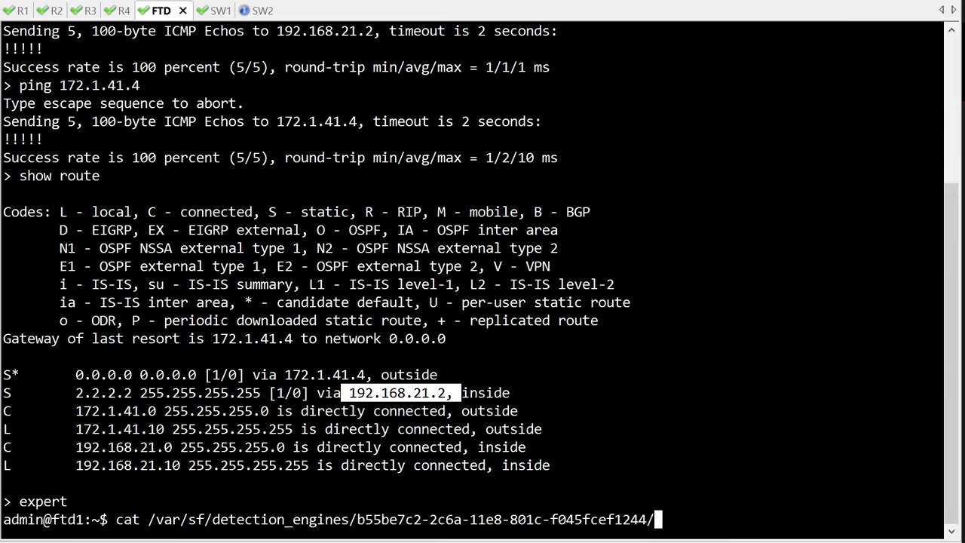
{"action": "type", "text": "?"}
{"action": "key", "text": "BackSpace"}
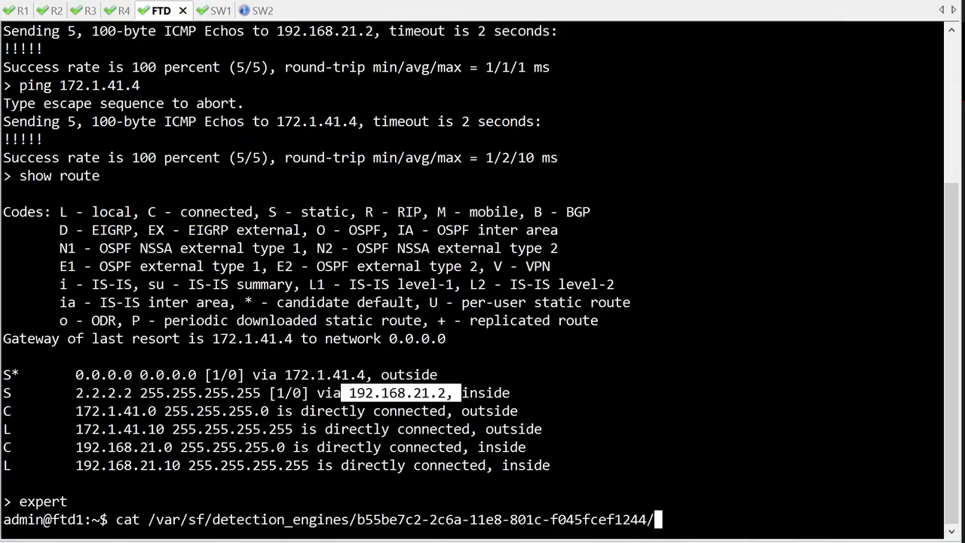
{"action": "type", "text": "ngfw"}
{"action": "key", "text": "Tab"}
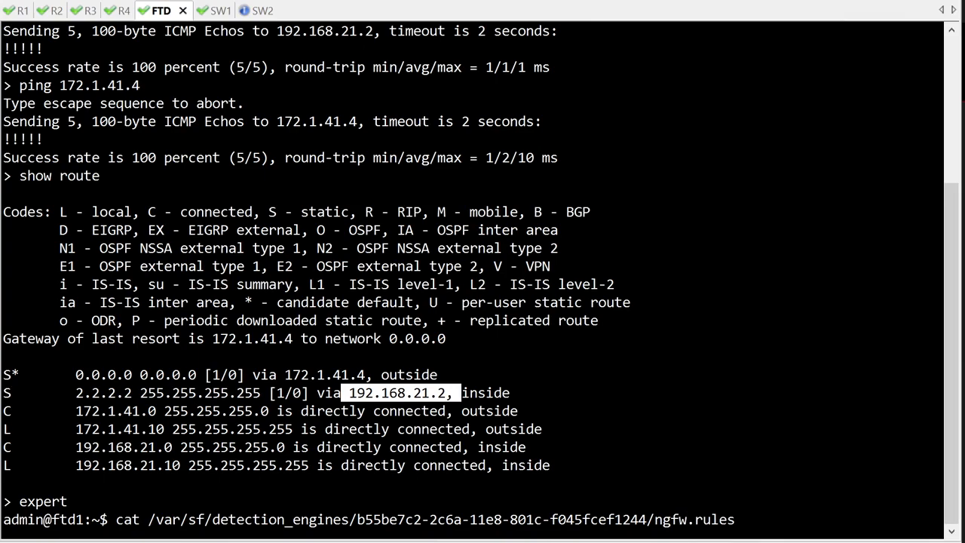
{"action": "key", "text": "Return"}
Step: Examine the ngfw.rules output, including the policy header, the tunnel and priority rules, and the AC rule with its logging options
{"action": "scroll", "coordinate": [321, 377], "scroll_direction": "up", "scroll_amount": 4}
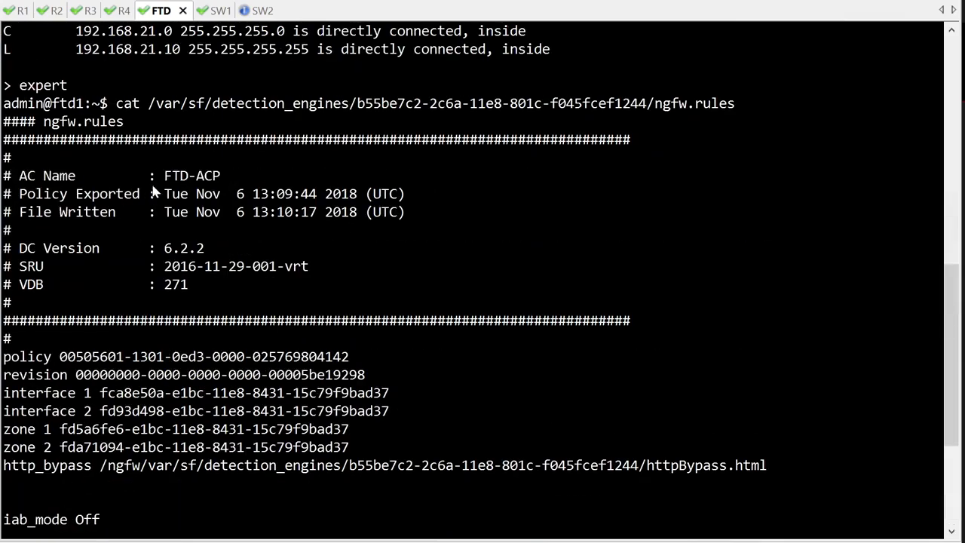
{"action": "scroll", "coordinate": [151, 185], "scroll_direction": "up", "scroll_amount": 1}
{"action": "double_click", "coordinate": [128, 159]}
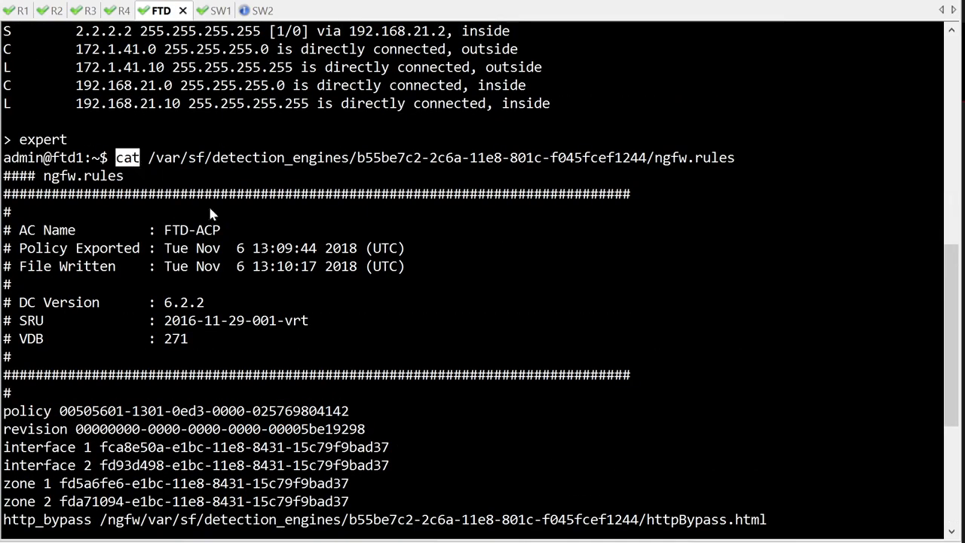
{"action": "double_click", "coordinate": [708, 159]}
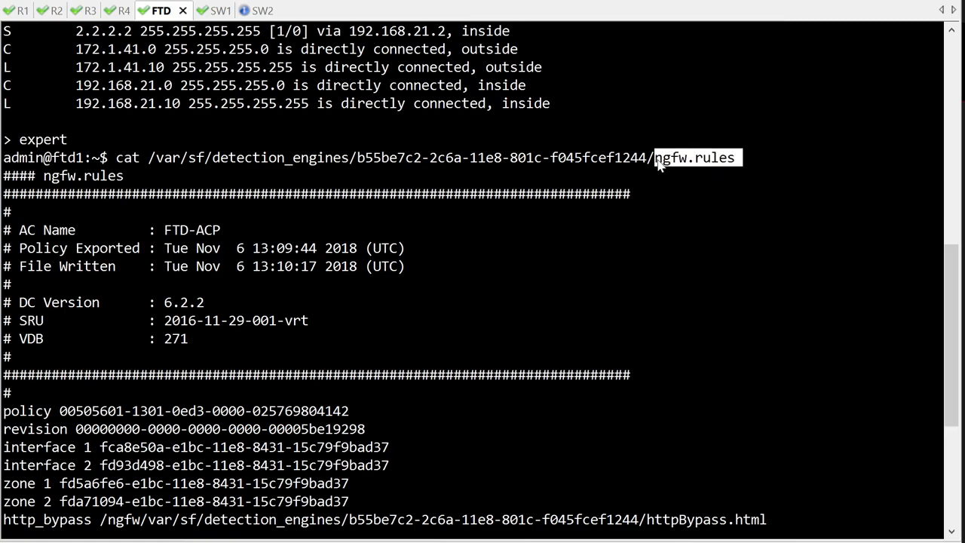
{"action": "scroll", "coordinate": [453, 203], "scroll_direction": "down", "scroll_amount": 1}
{"action": "scroll", "coordinate": [294, 242], "scroll_direction": "down", "scroll_amount": 2}
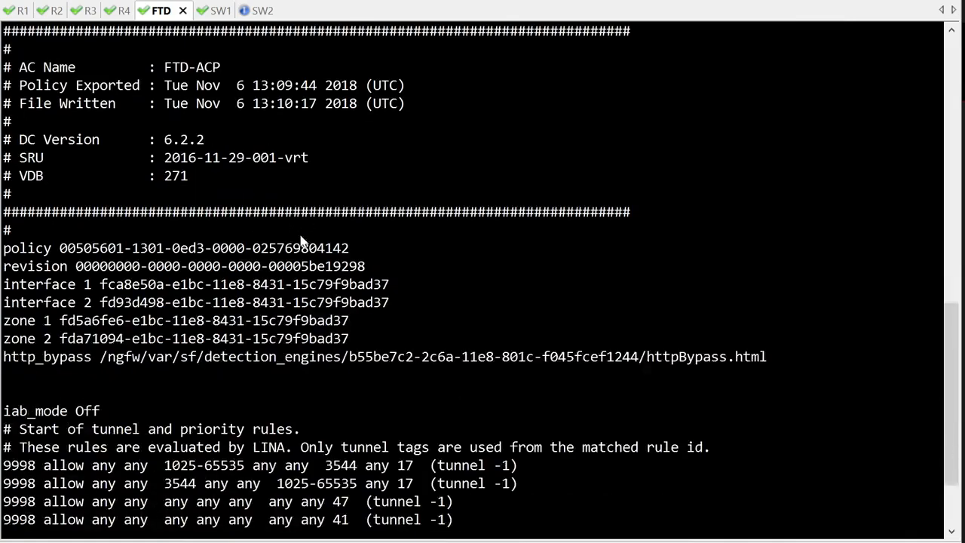
{"action": "scroll", "coordinate": [136, 294], "scroll_direction": "down", "scroll_amount": 2}
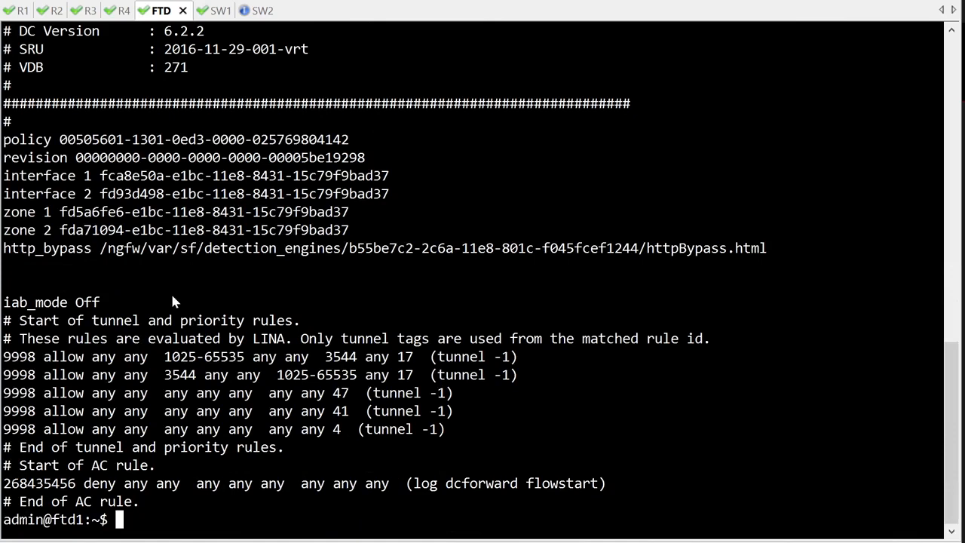
{"action": "triple_click", "coordinate": [271, 338]}
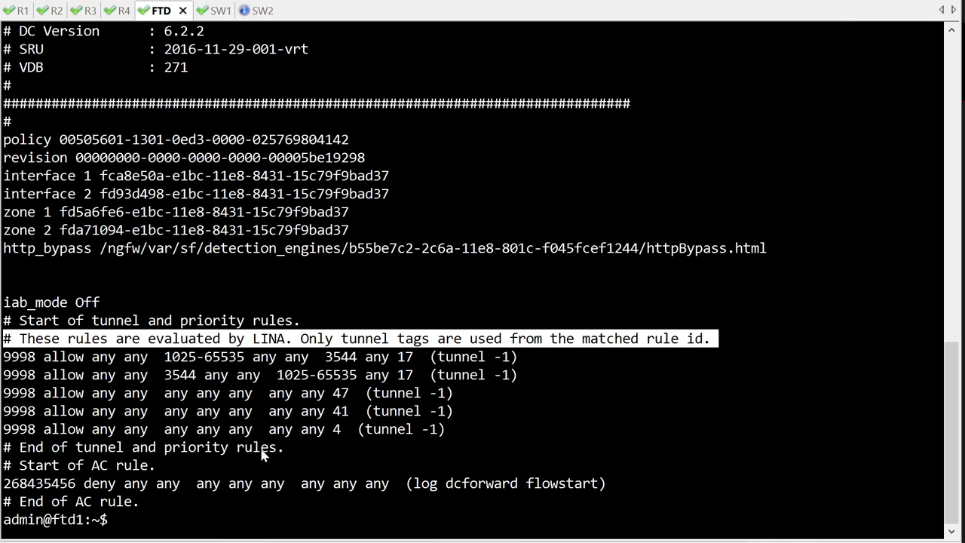
{"action": "left_click_drag", "start_coordinate": [274, 450], "coordinate": [173, 457]}
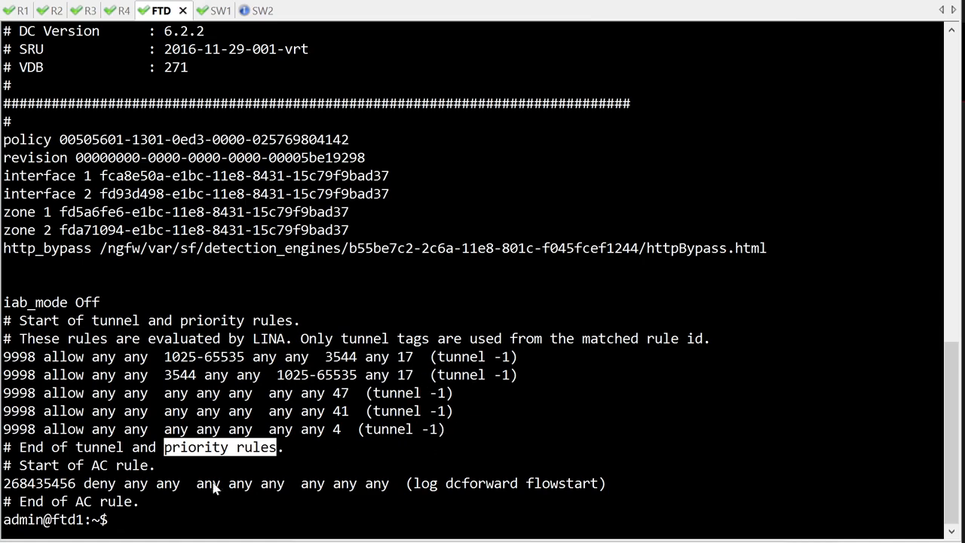
{"action": "left_click_drag", "start_coordinate": [164, 472], "coordinate": [3, 471]}
{"action": "triple_click", "coordinate": [181, 483]}
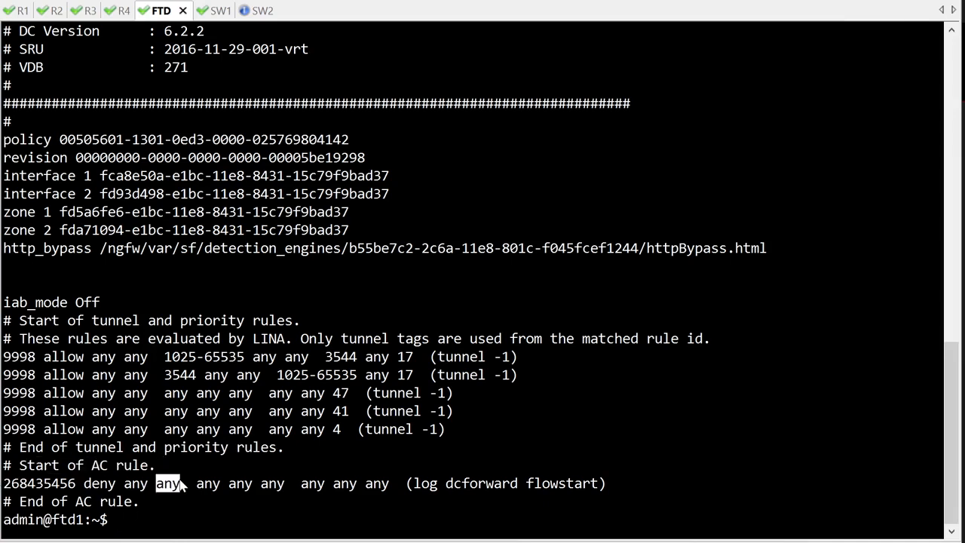
{"action": "left_click", "coordinate": [325, 516]}
{"action": "left_click_drag", "start_coordinate": [406, 486], "coordinate": [438, 487]}
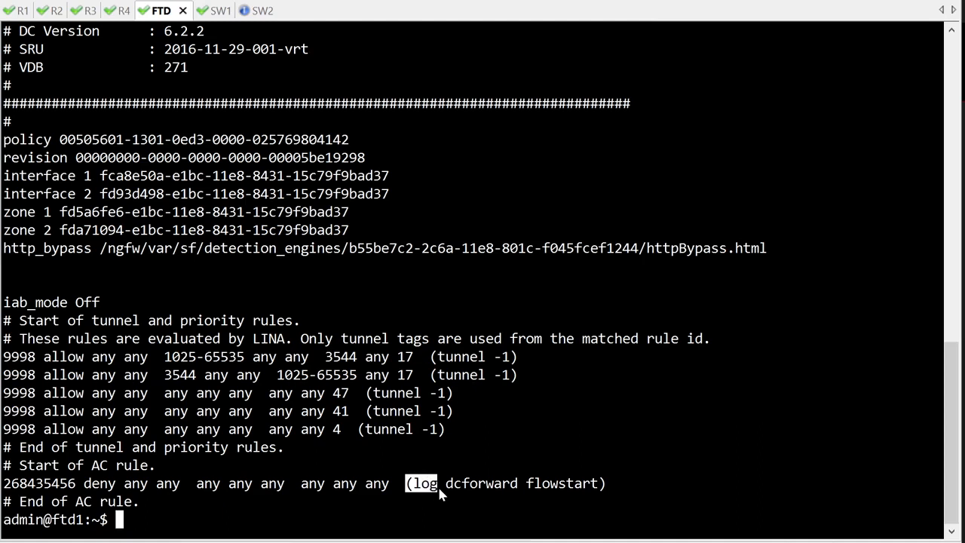
{"action": "double_click", "coordinate": [424, 483]}
Step: Leave expert mode and attach to the diagnostic CLI with the command system support diagnostic-cli
{"action": "type", "text": "exit"}
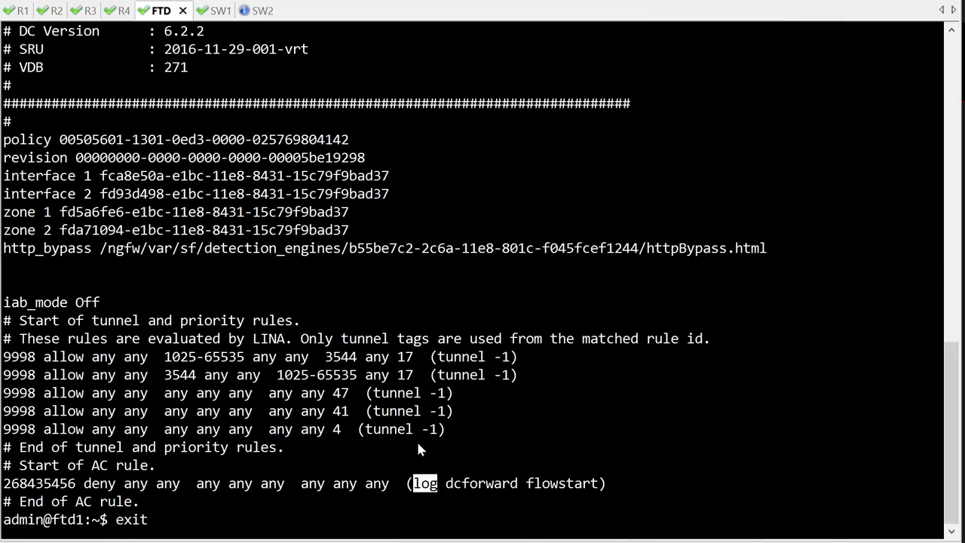
{"action": "key", "text": "Return"}
{"action": "type", "text": "sy"}
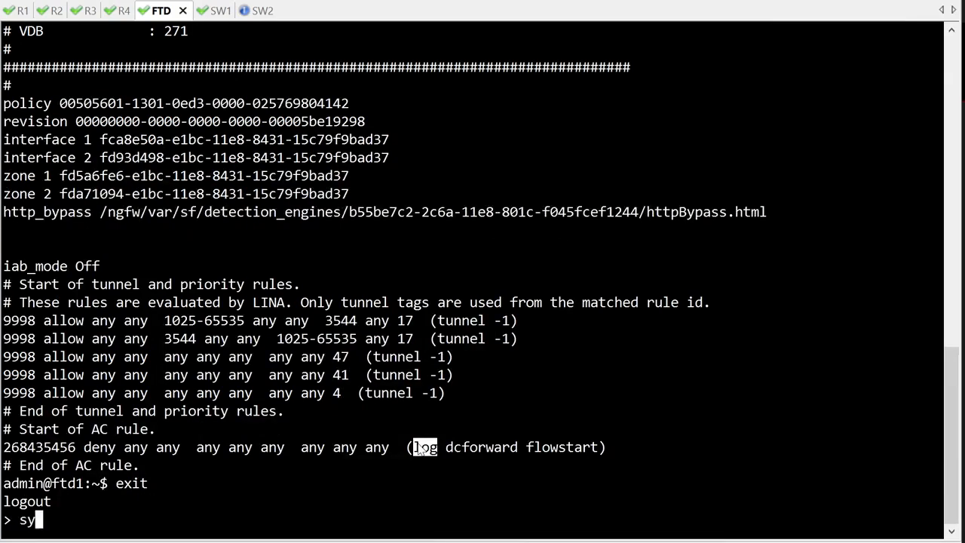
{"action": "type", "text": "stem"}
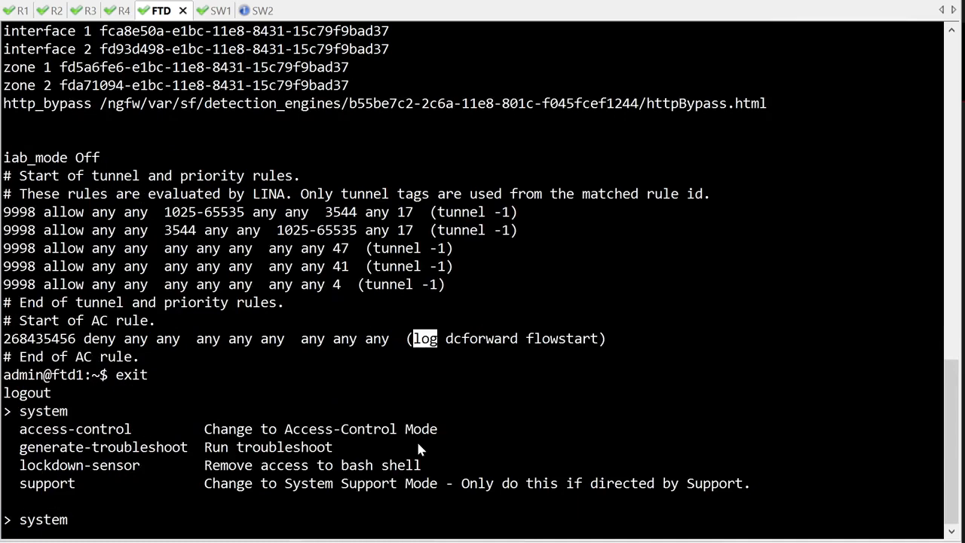
{"action": "type", "text": " ?support diagnostic-cli"}
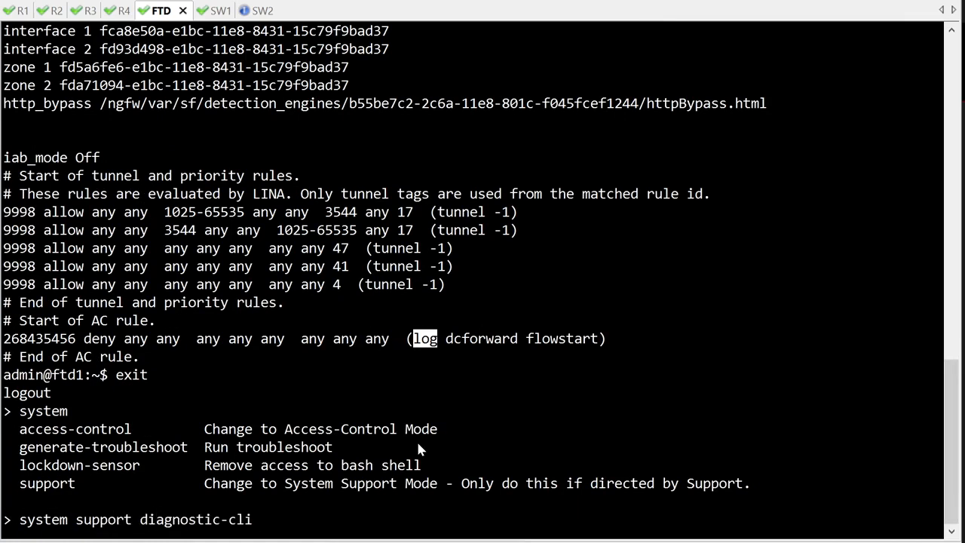
{"action": "key", "text": "Return"}
Step: Enter privileged mode on the diagnostic CLI with the enable password and list the running access list with sh run access-lis
{"action": "type", "text": "ena"}
{"action": "key", "text": "Return"}
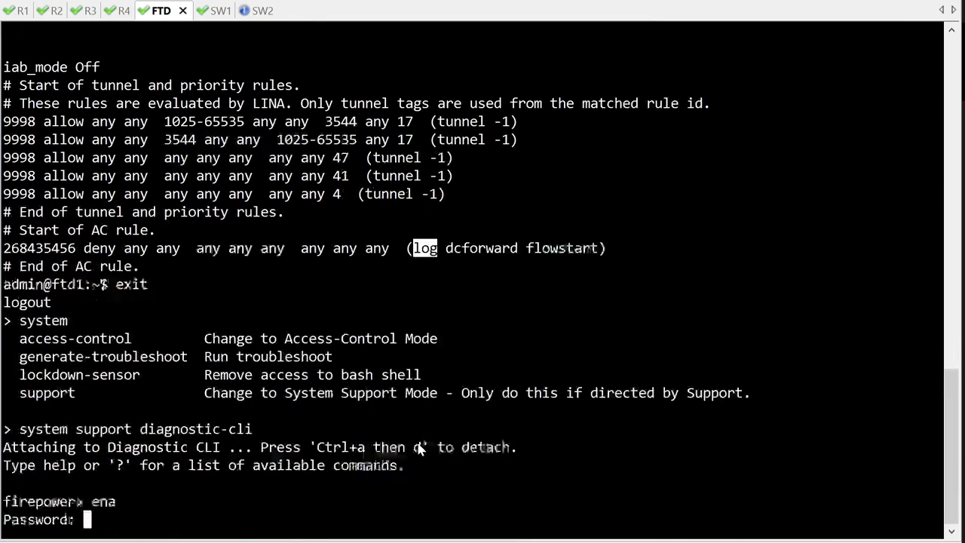
{"action": "key", "text": "Return"}
{"action": "type", "text": "sh ru"}
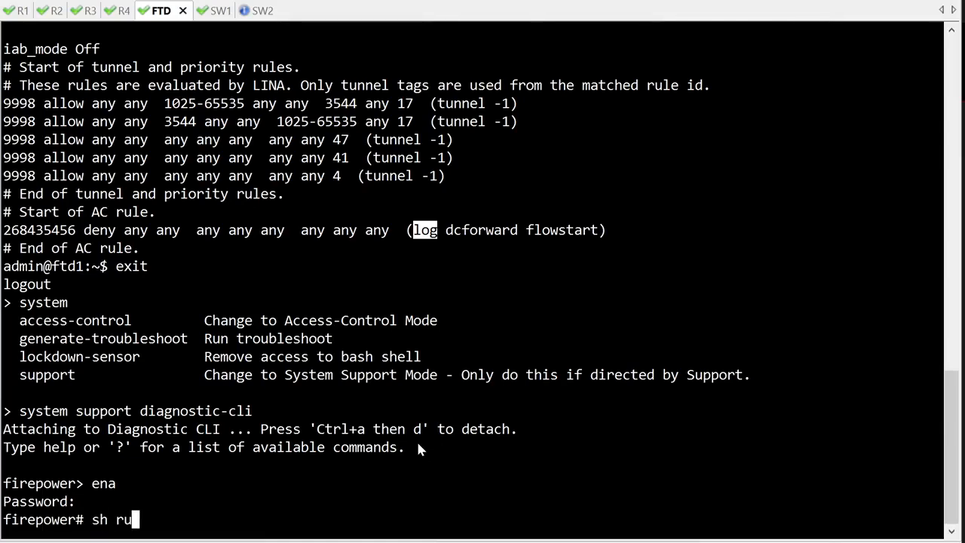
{"action": "type", "text": "n access-lis"}
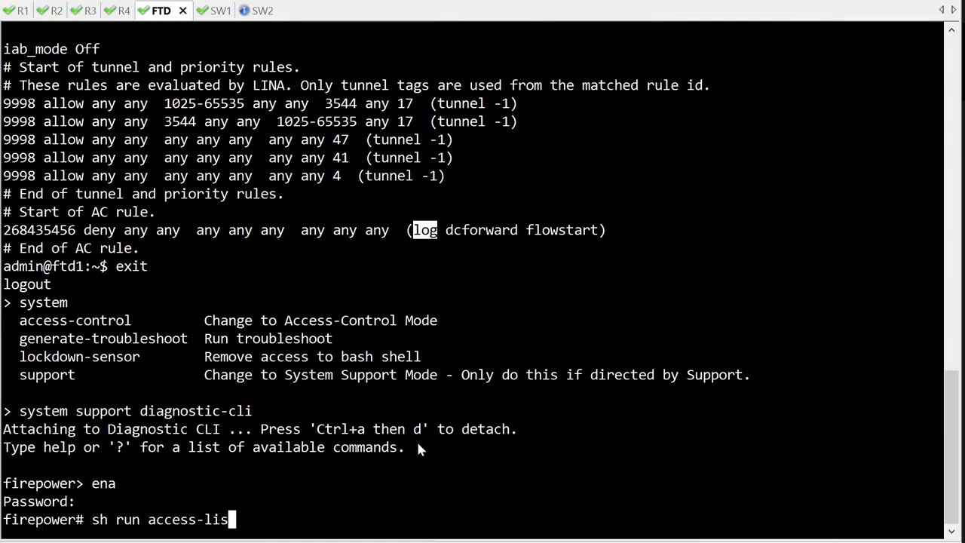
{"action": "key", "text": "Return"}
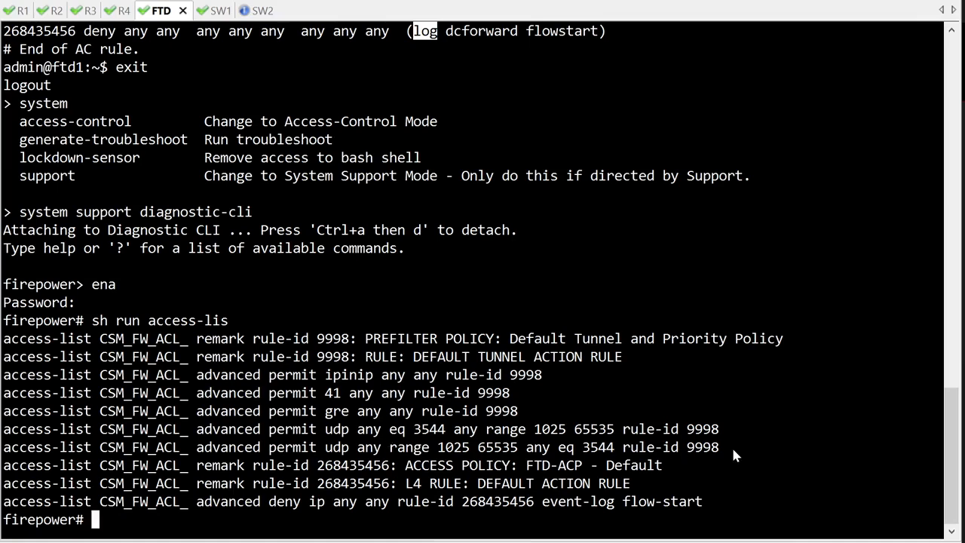
Step: Examine the CSM_FW_ACL_ output, including the prefilter policy's permit entries and the default action rule's deny entry
{"action": "left_click_drag", "start_coordinate": [733, 453], "coordinate": [6, 377]}
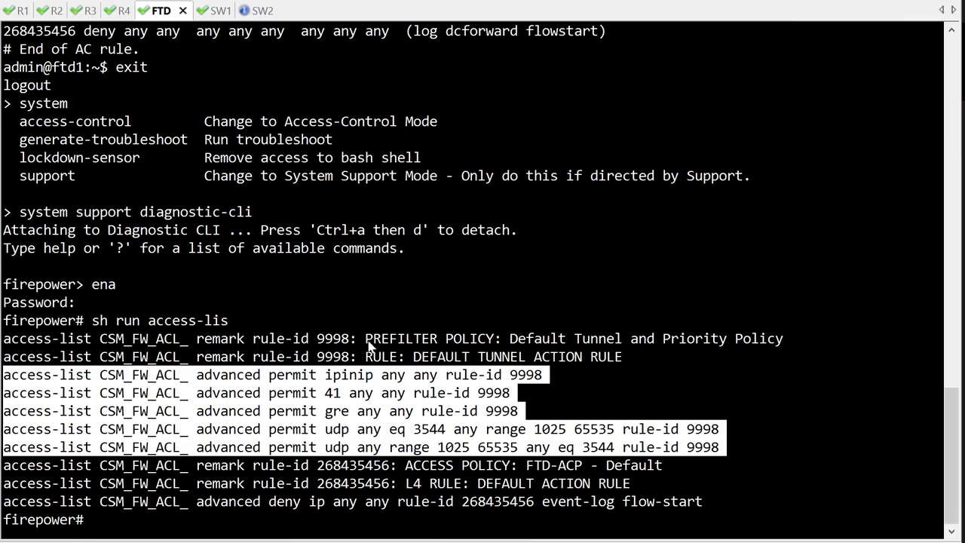
{"action": "left_click_drag", "start_coordinate": [362, 340], "coordinate": [503, 341]}
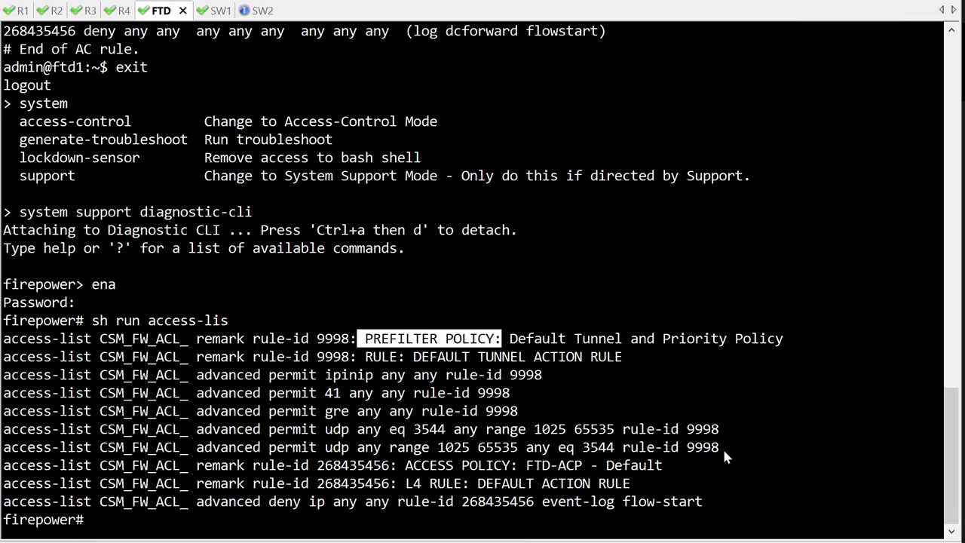
{"action": "left_click_drag", "start_coordinate": [728, 455], "coordinate": [16, 430]}
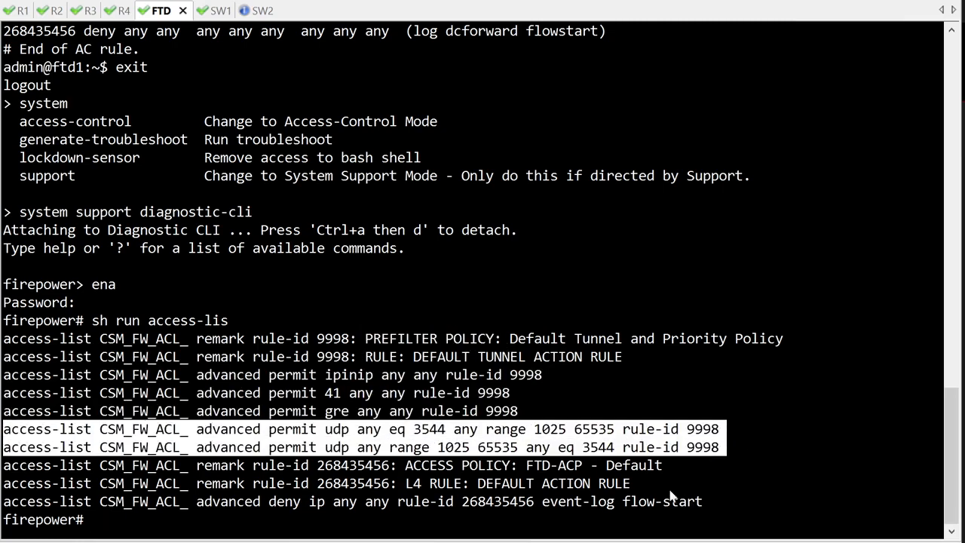
{"action": "left_click_drag", "start_coordinate": [717, 503], "coordinate": [623, 503]}
{"action": "left_click_drag", "start_coordinate": [534, 498], "coordinate": [3, 504]}
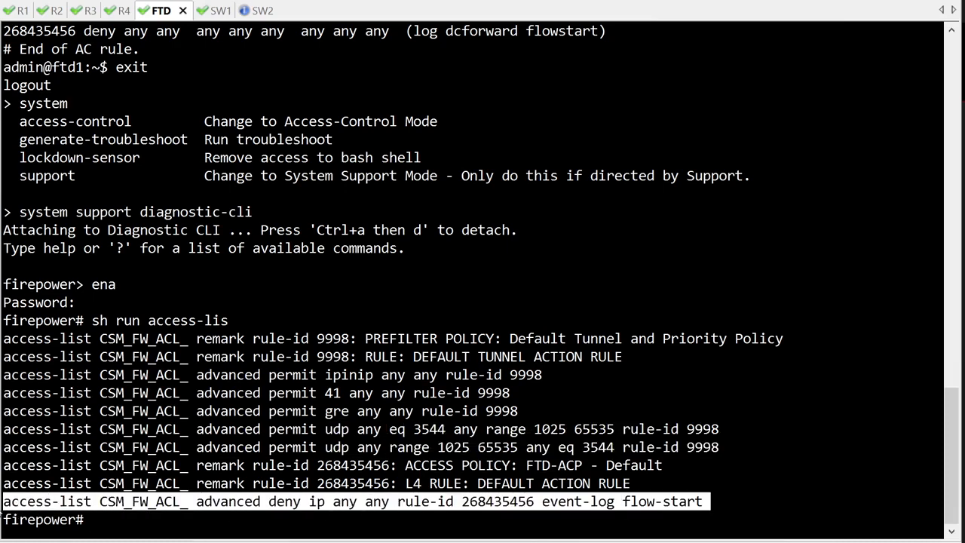
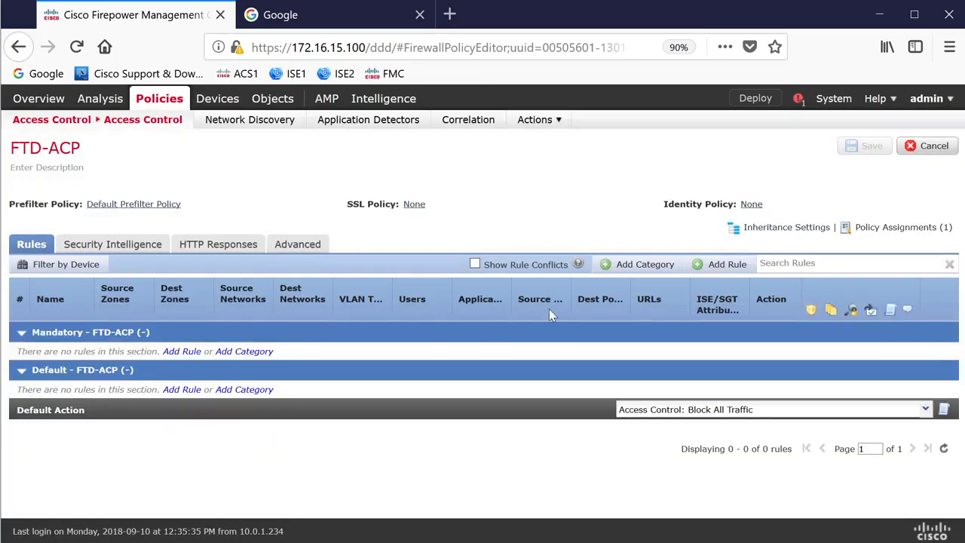
Step: Start a new Allow rule named ICMP in FTD-ACP's Mandatory section and review its zone and network conditions, leaving them at any
{"action": "left_click", "coordinate": [718, 267]}
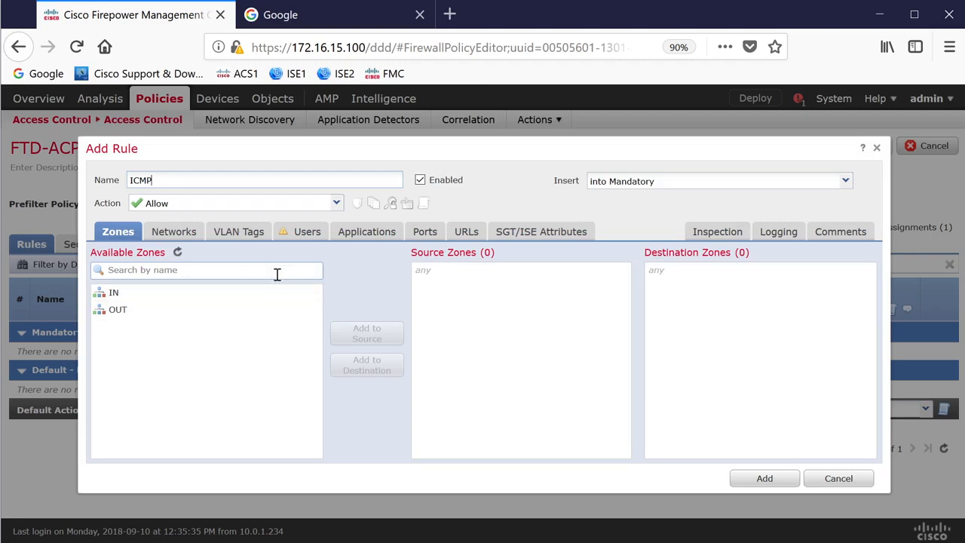
{"action": "left_click", "coordinate": [125, 297]}
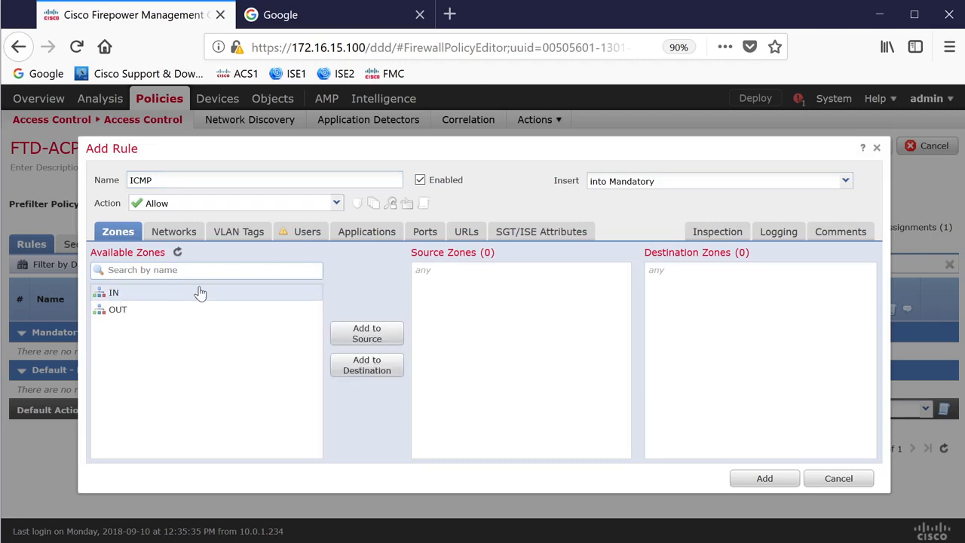
{"action": "left_click", "coordinate": [167, 236]}
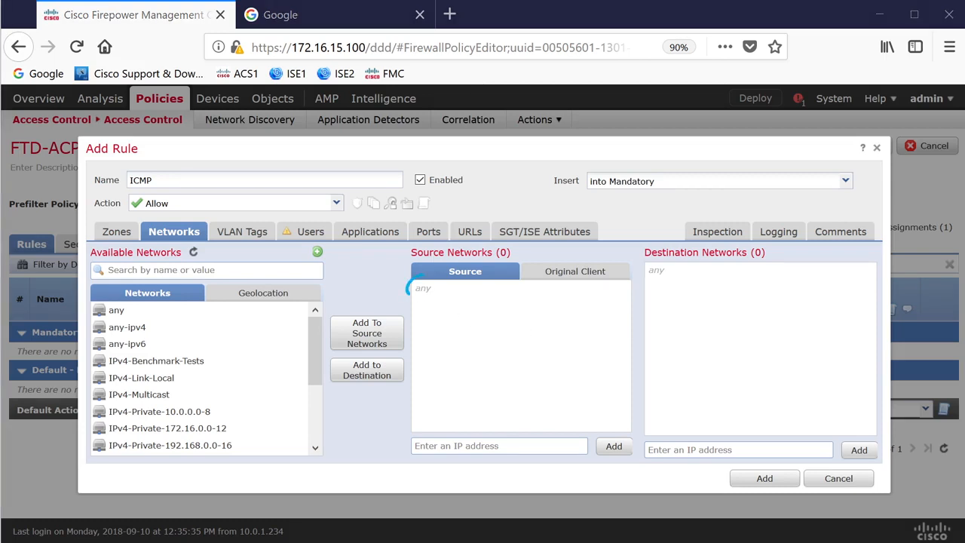
{"action": "left_click_drag", "start_coordinate": [646, 260], "coordinate": [677, 266]}
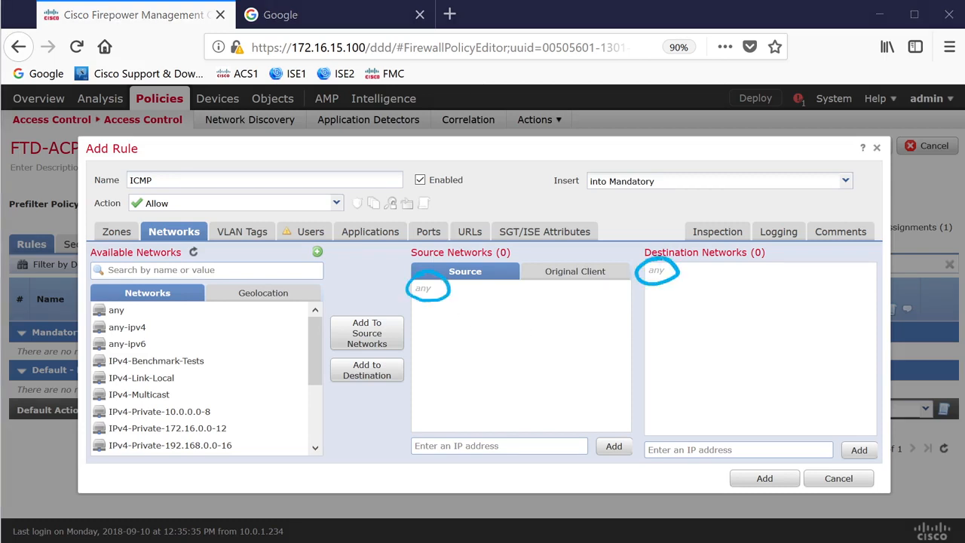
{"action": "key", "text": "Escape"}
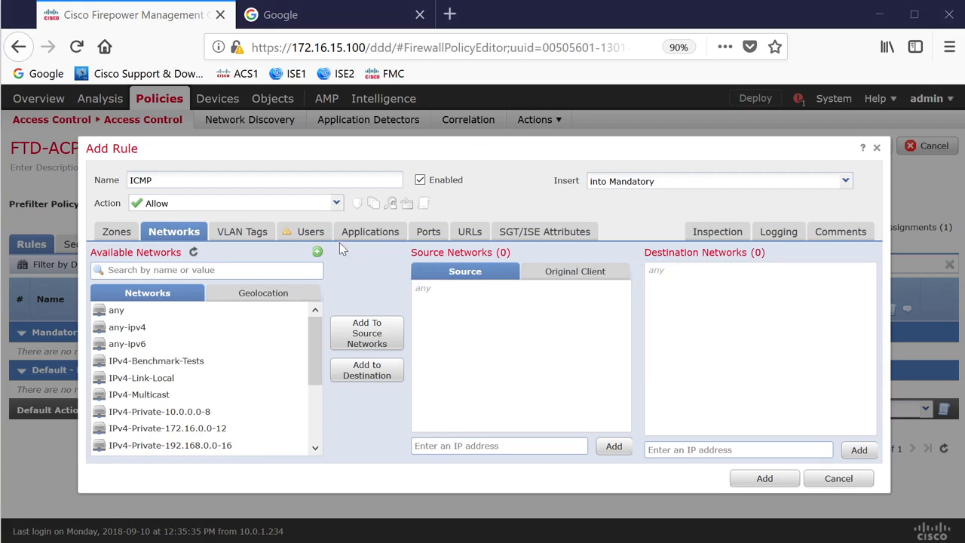
Step: Look through the ICMP rule's available port objects and search them for icm
{"action": "left_click", "coordinate": [427, 235]}
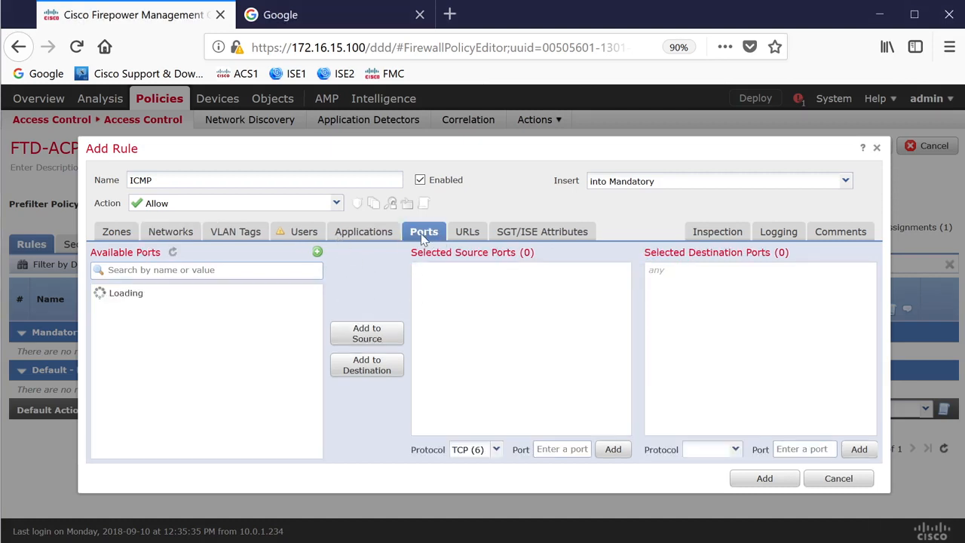
{"action": "scroll", "coordinate": [189, 338], "scroll_direction": "down", "scroll_amount": 3}
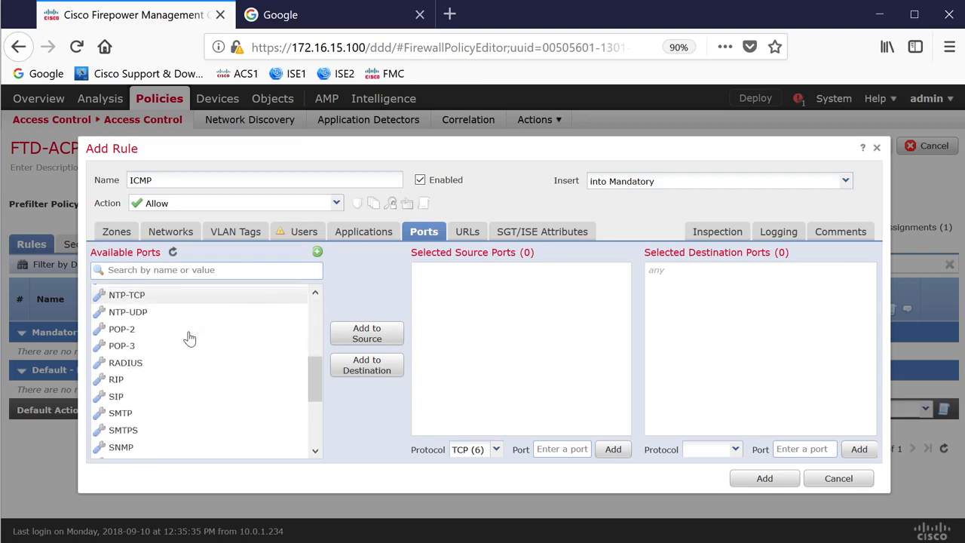
{"action": "scroll", "coordinate": [189, 339], "scroll_direction": "down", "scroll_amount": 3}
{"action": "scroll", "coordinate": [188, 377], "scroll_direction": "up", "scroll_amount": 5}
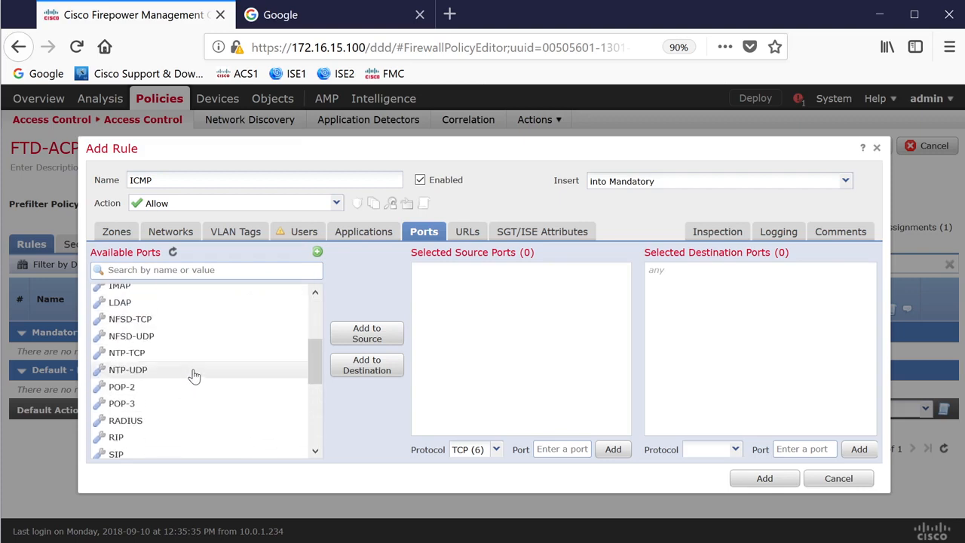
{"action": "scroll", "coordinate": [194, 376], "scroll_direction": "up", "scroll_amount": 2}
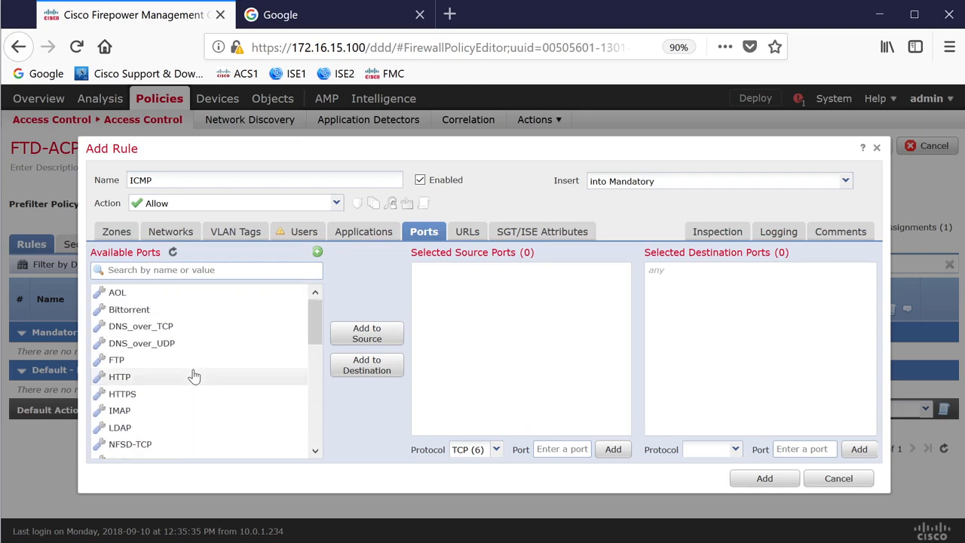
{"action": "left_click", "coordinate": [192, 272]}
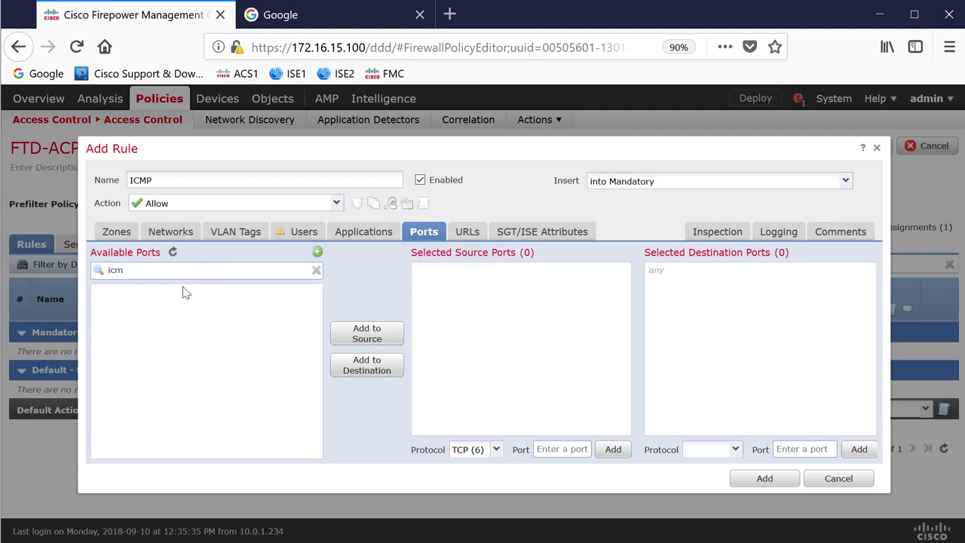
Step: Try to create a new port object named ICMP with the ICMP protocol
{"action": "left_click", "coordinate": [318, 253]}
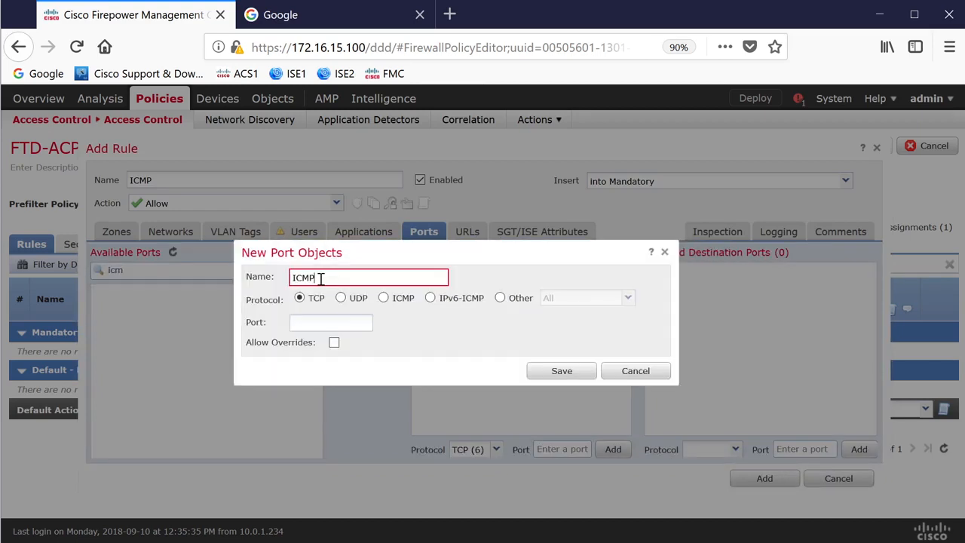
{"action": "type", "text": "ICMP"}
{"action": "left_click", "coordinate": [384, 298]}
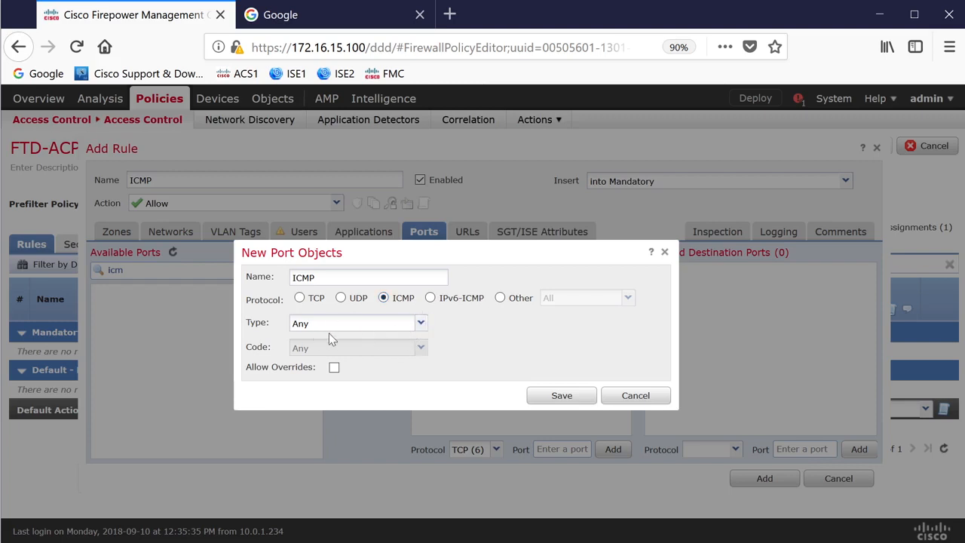
{"action": "left_click", "coordinate": [548, 401]}
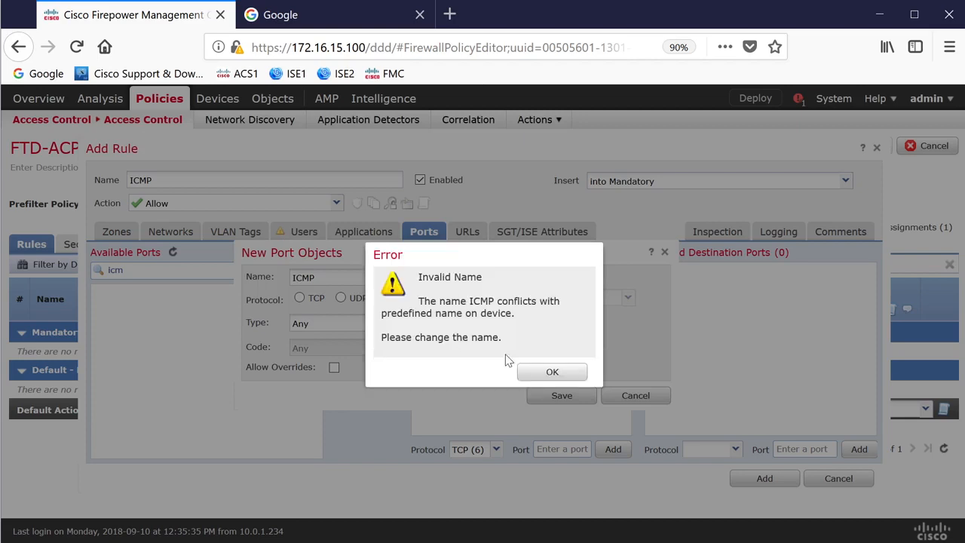
{"action": "left_click", "coordinate": [552, 375]}
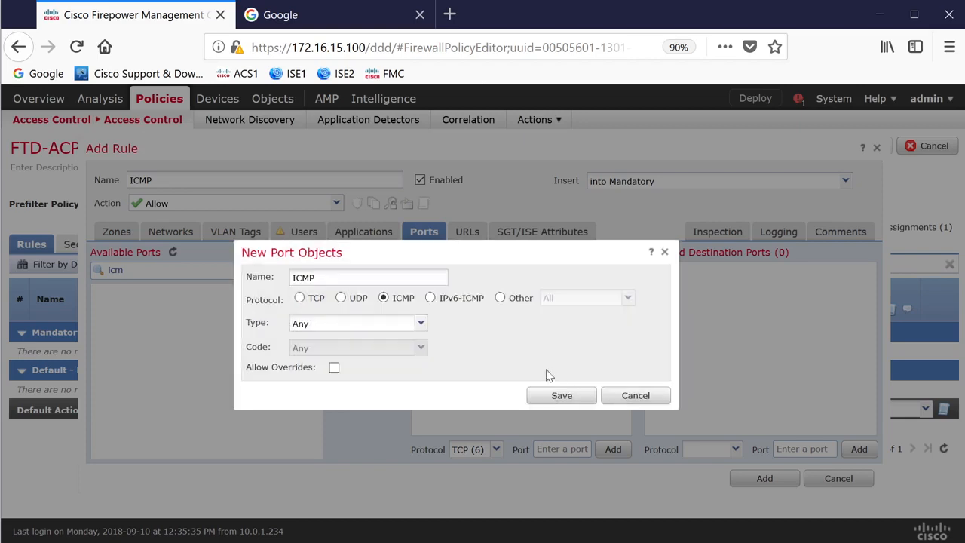
{"action": "left_click", "coordinate": [635, 396]}
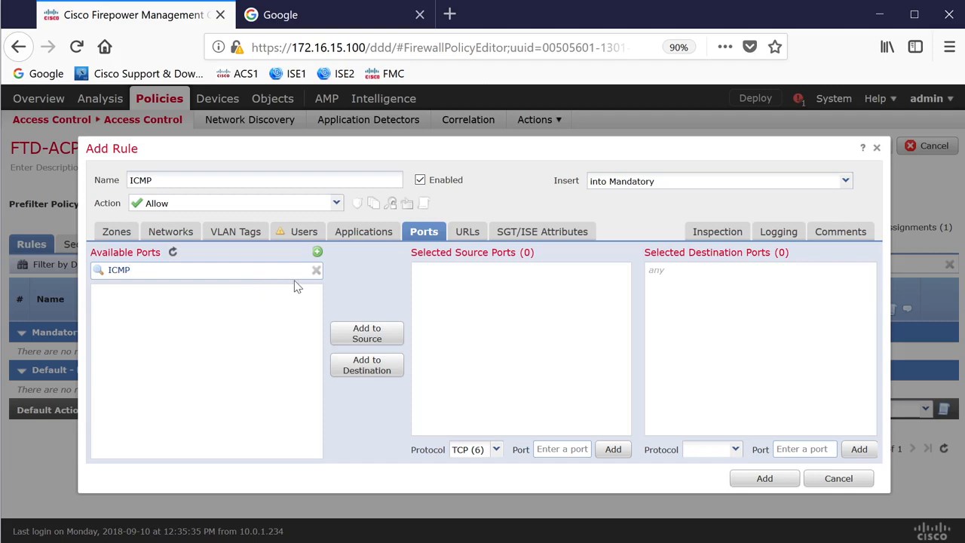
Step: Clear the port search and create a new port object named ICMP2 with the ICMP protocol
{"action": "left_click", "coordinate": [315, 271]}
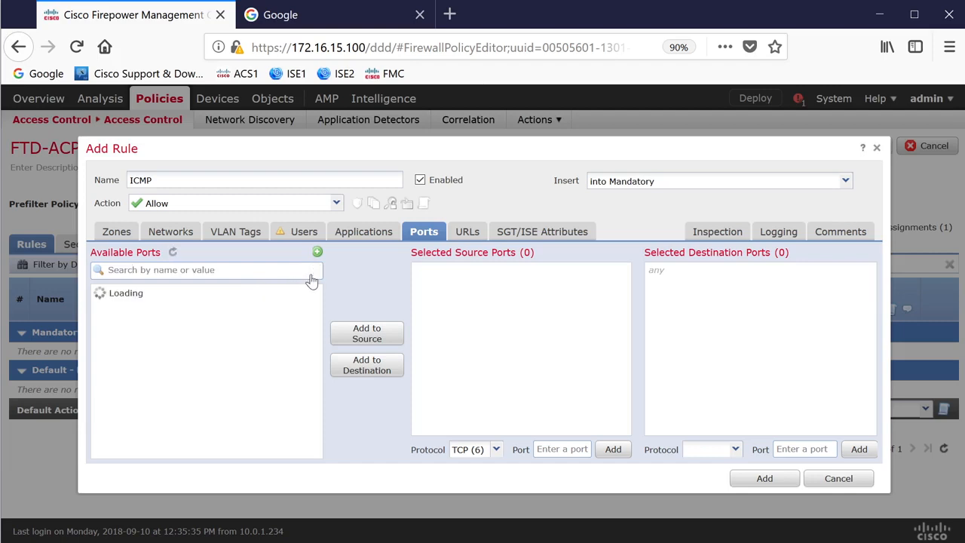
{"action": "scroll", "coordinate": [199, 311], "scroll_direction": "down", "scroll_amount": 3}
{"action": "scroll", "coordinate": [199, 312], "scroll_direction": "down", "scroll_amount": 5}
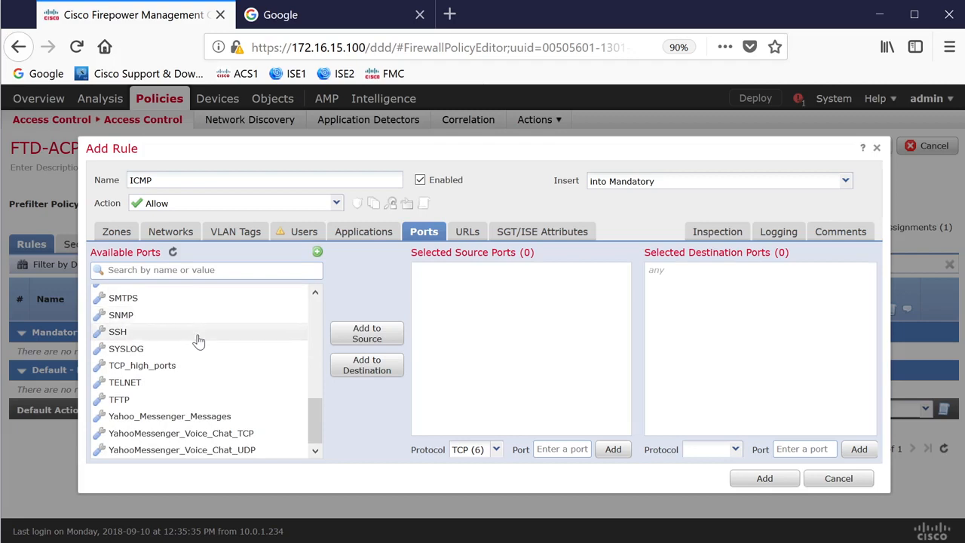
{"action": "scroll", "coordinate": [200, 343], "scroll_direction": "up", "scroll_amount": 10}
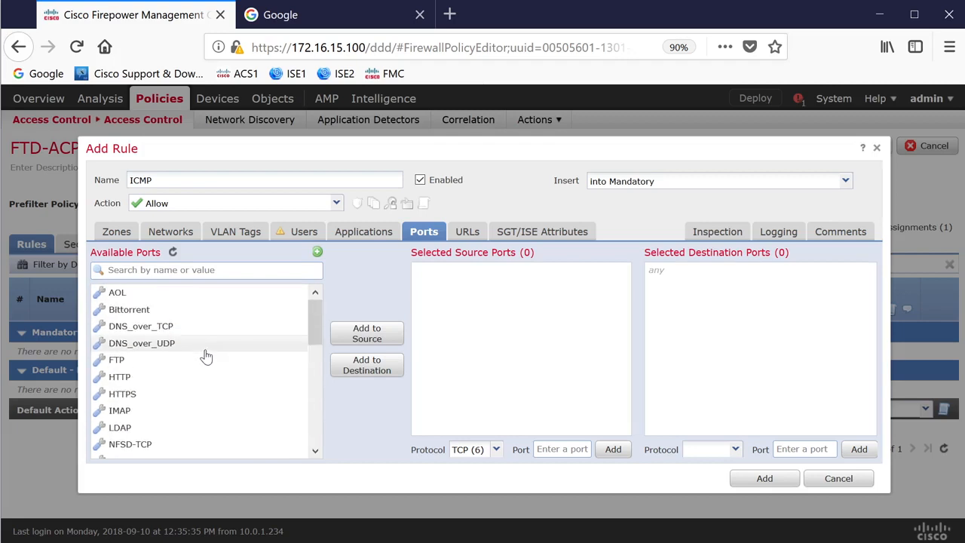
{"action": "left_click", "coordinate": [319, 252]}
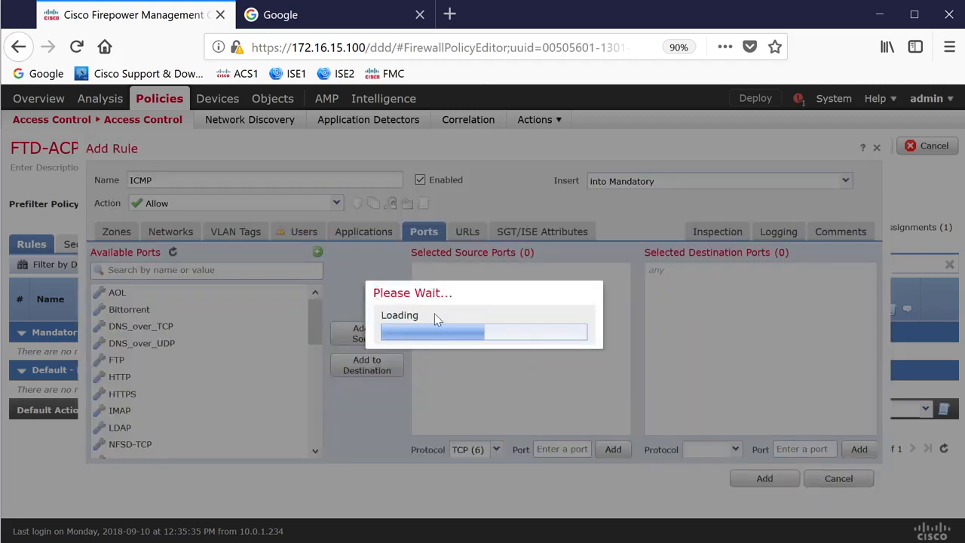
{"action": "type", "text": "ICMP2"}
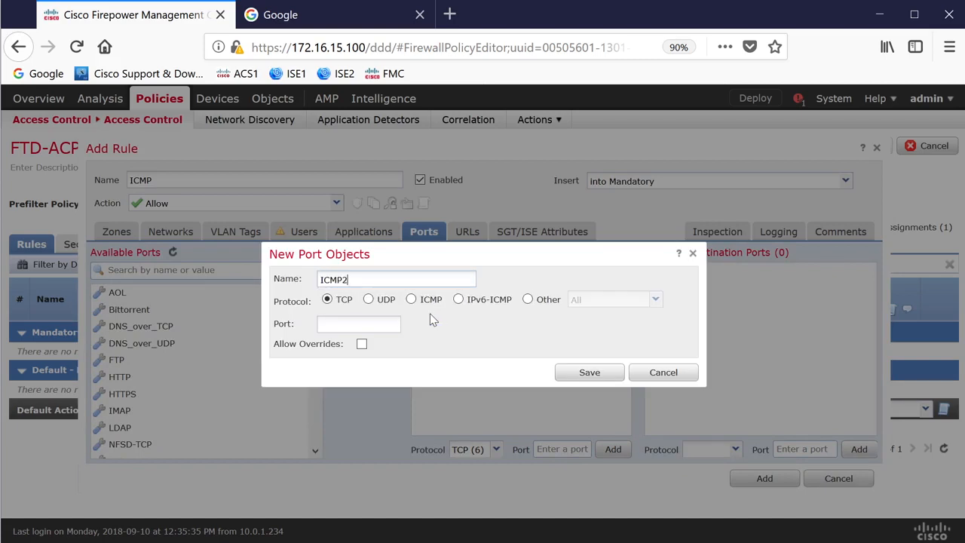
{"action": "left_click", "coordinate": [429, 301]}
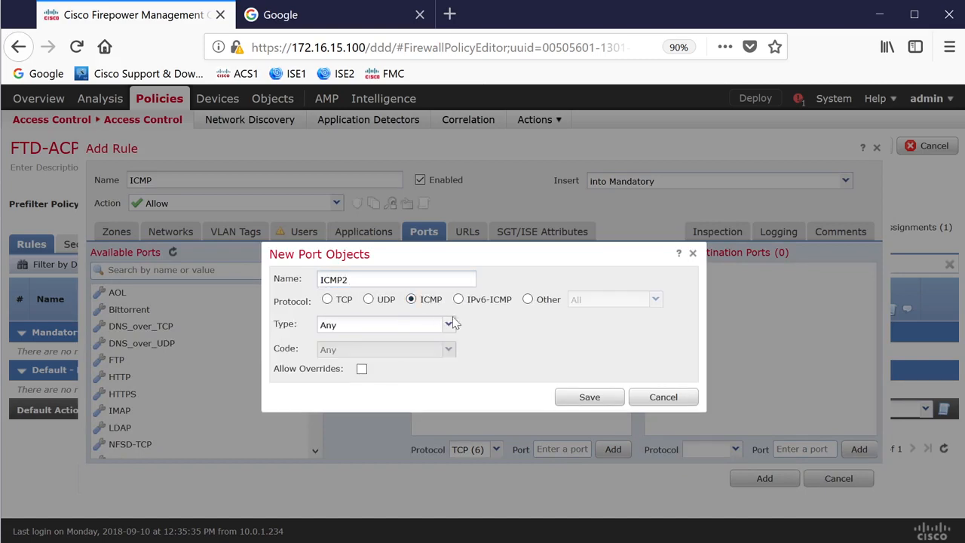
{"action": "left_click", "coordinate": [581, 398]}
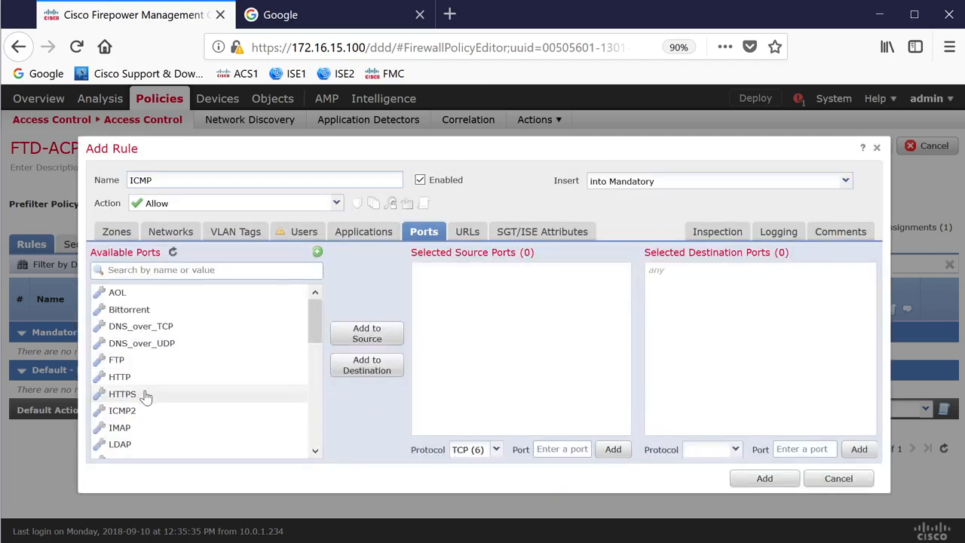
Step: Set ICMP2 as the rule's destination port and add the ICMP rule to the FTD-ACP policy
{"action": "left_click", "coordinate": [173, 411]}
{"action": "left_click", "coordinate": [370, 366]}
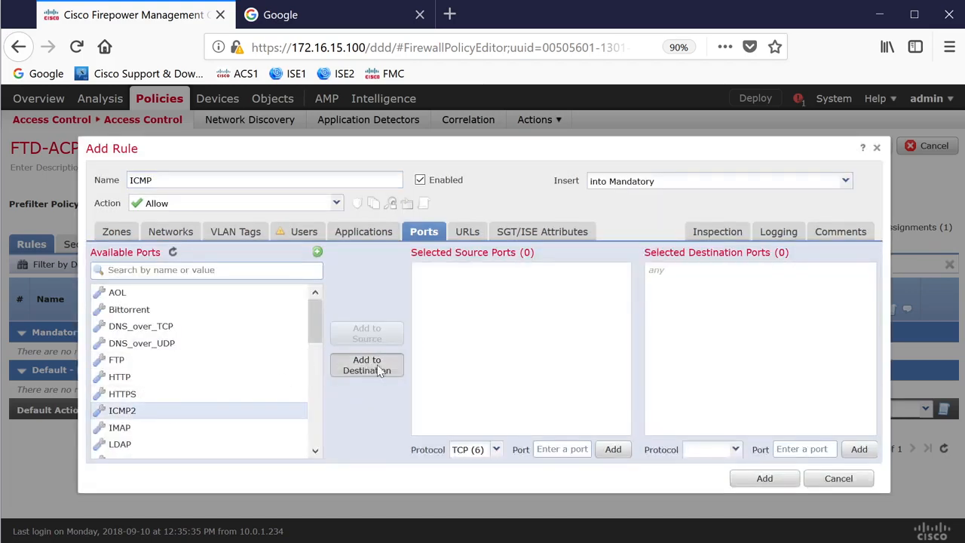
{"action": "left_click", "coordinate": [760, 483]}
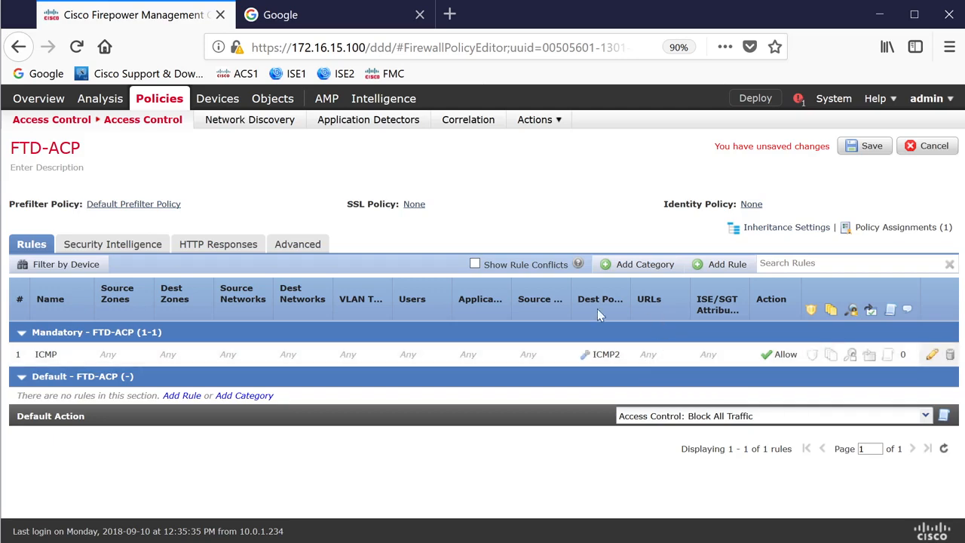
Step: Start a new allow rule in FTD-ACP with IN as the source zone and OUT as the destination zone
{"action": "left_click", "coordinate": [728, 265]}
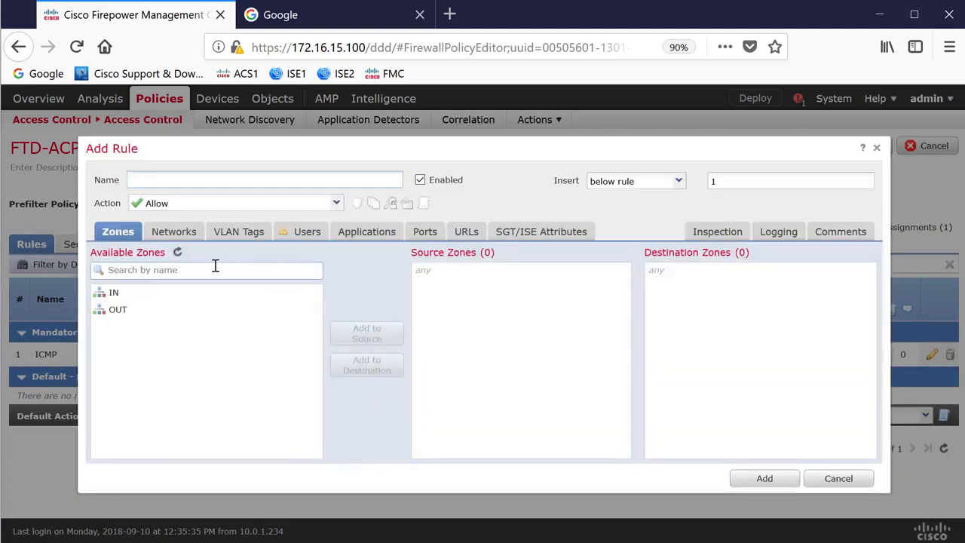
{"action": "left_click", "coordinate": [148, 295]}
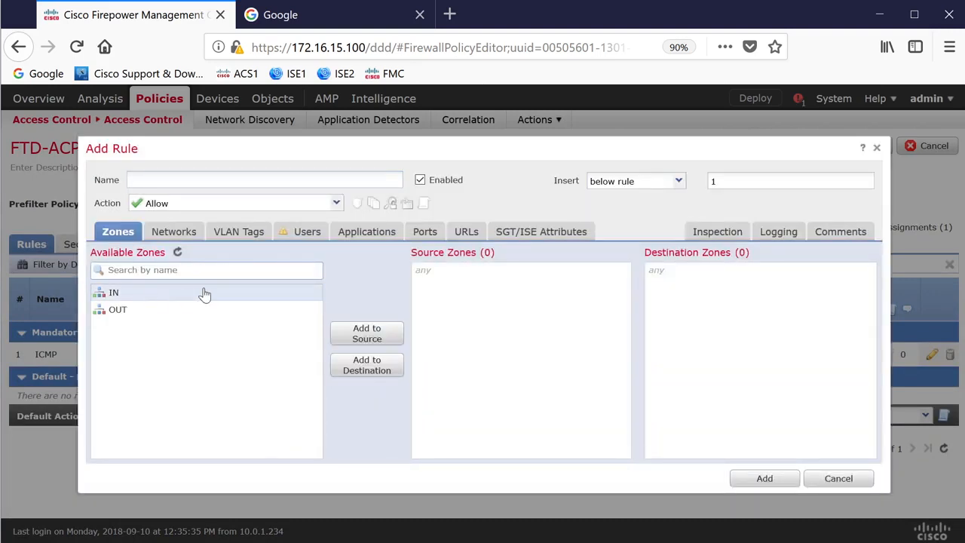
{"action": "left_click", "coordinate": [356, 334]}
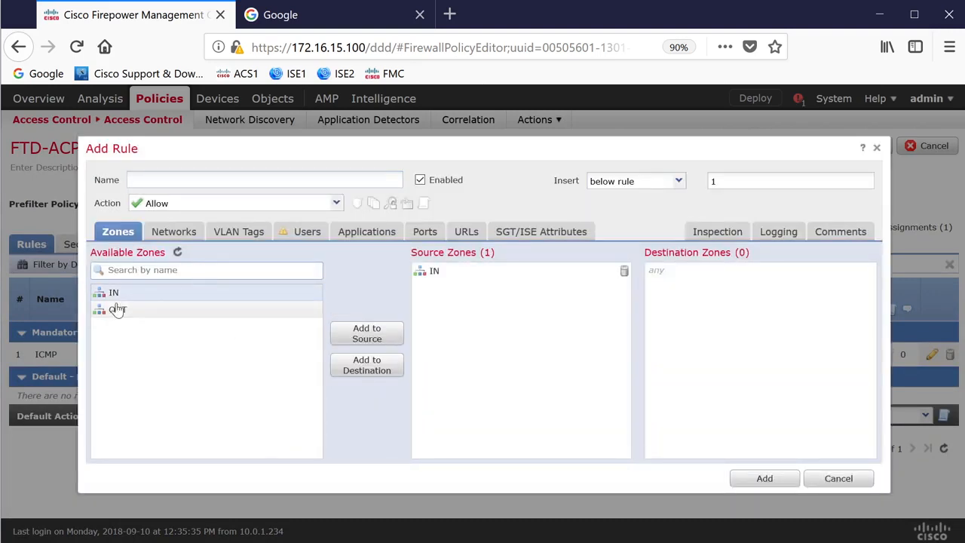
{"action": "left_click", "coordinate": [126, 313]}
{"action": "left_click", "coordinate": [385, 368]}
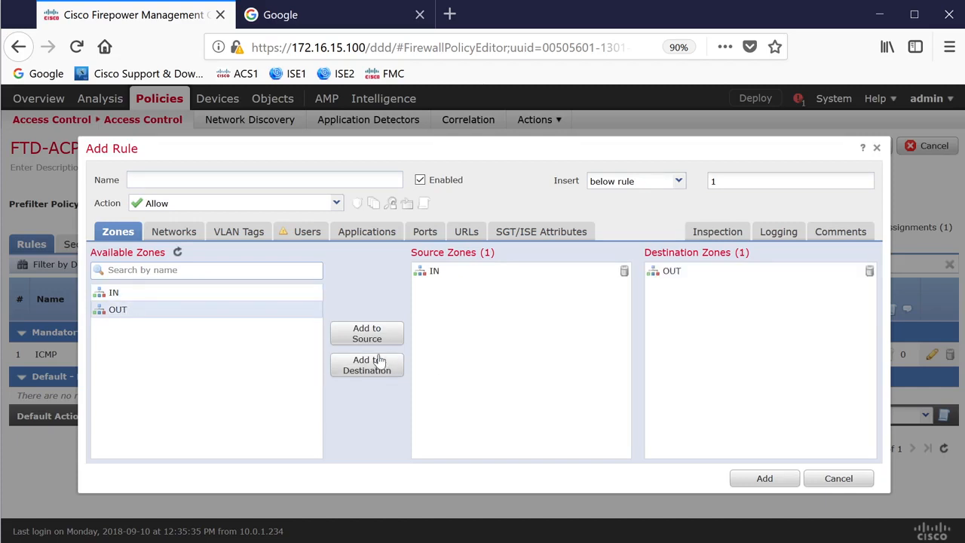
{"action": "left_click", "coordinate": [193, 235]}
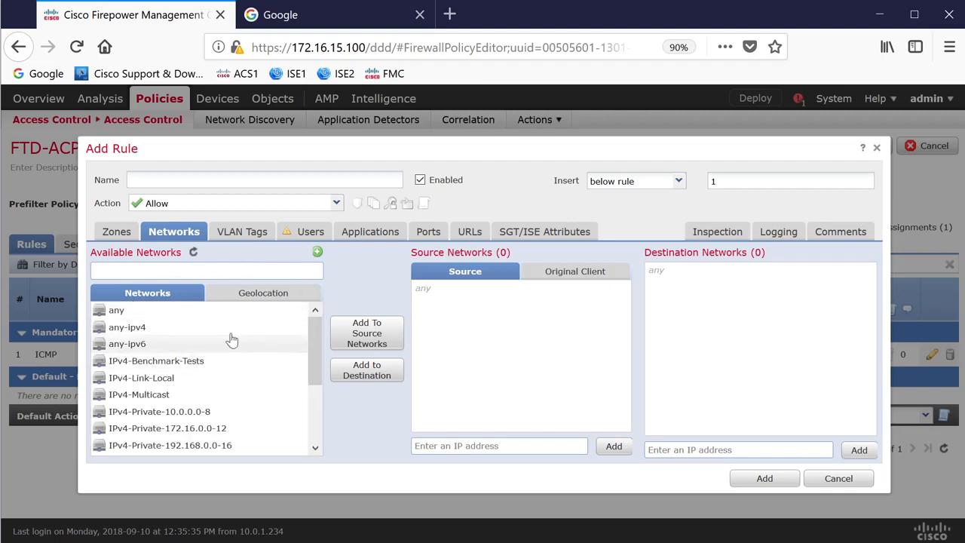
{"action": "left_click", "coordinate": [124, 236]}
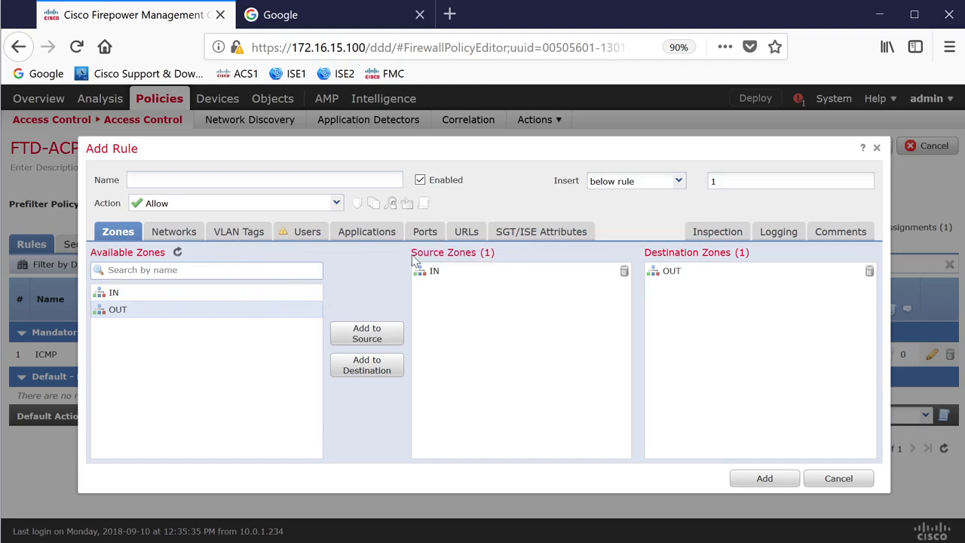
Step: Set the predefined TELNET port object as the new rule's destination port
{"action": "left_click", "coordinate": [430, 235]}
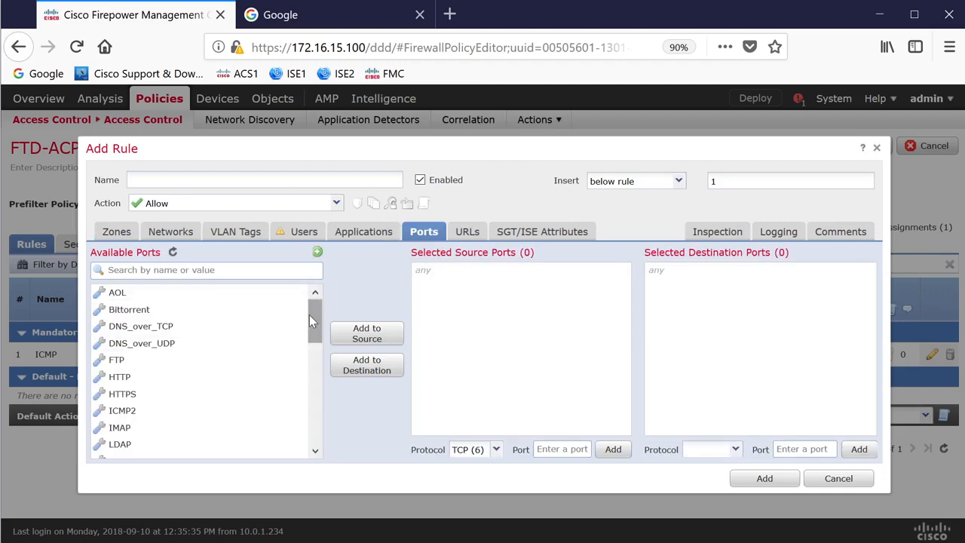
{"action": "left_click_drag", "start_coordinate": [312, 317], "coordinate": [320, 409]}
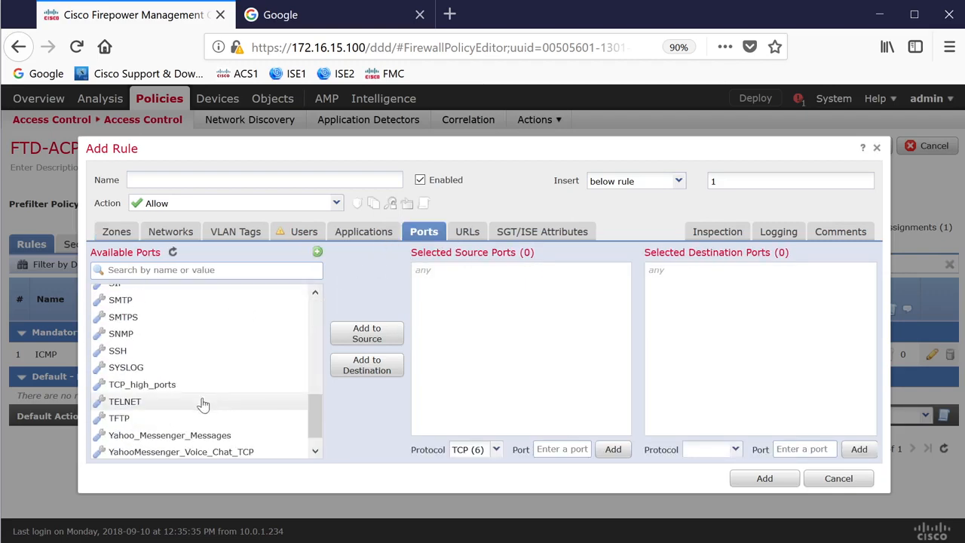
{"action": "left_click", "coordinate": [257, 401]}
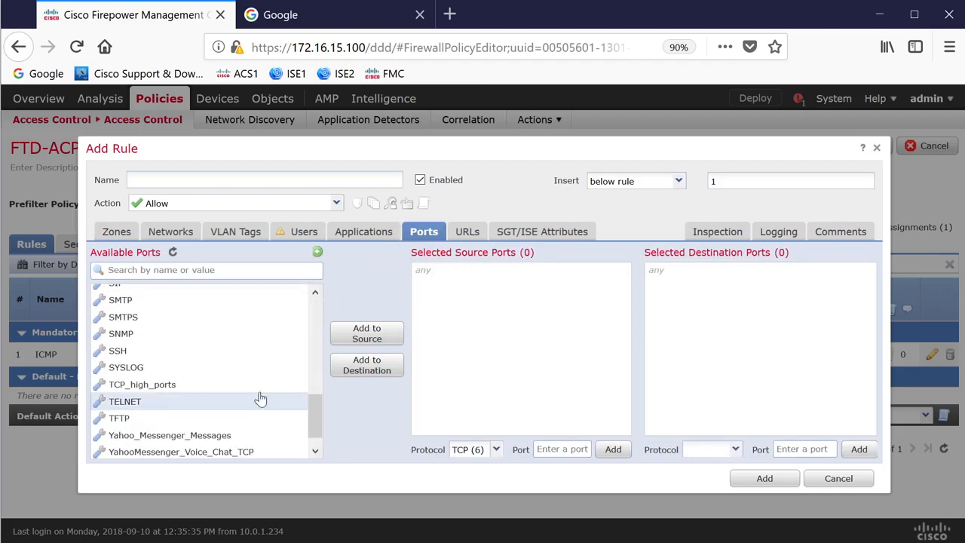
{"action": "left_click", "coordinate": [367, 366]}
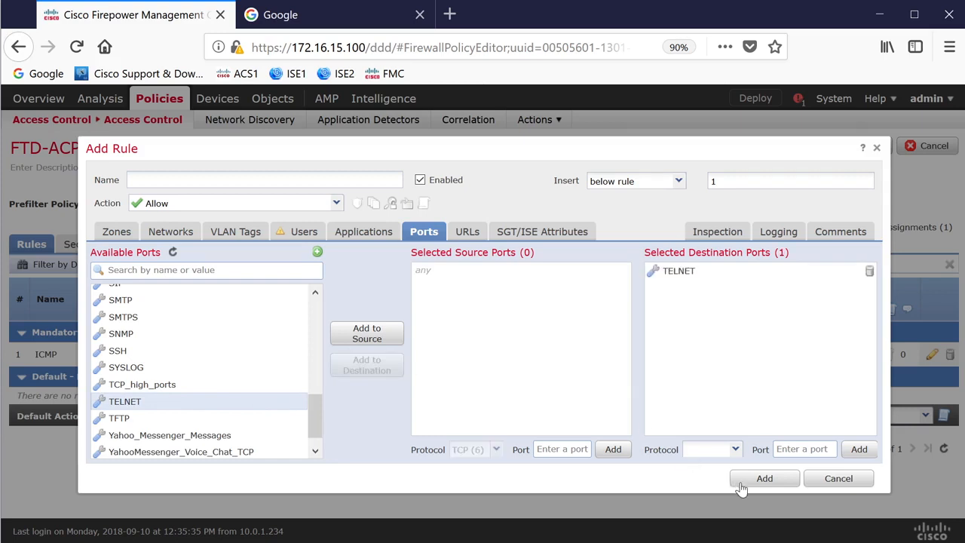
Step: Enable logging at the beginning of connection, name the rule TELNET and add it to the policy
{"action": "left_click", "coordinate": [730, 230]}
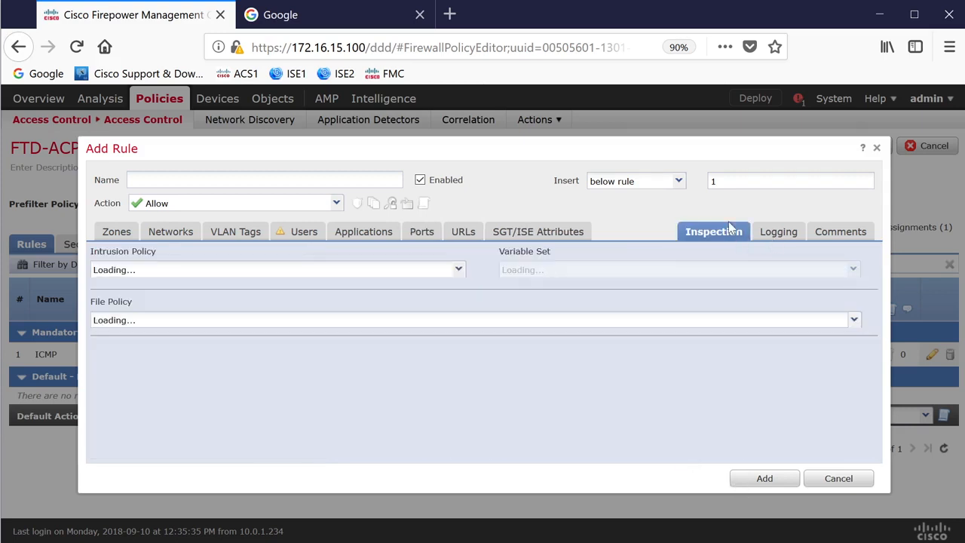
{"action": "left_click", "coordinate": [779, 236]}
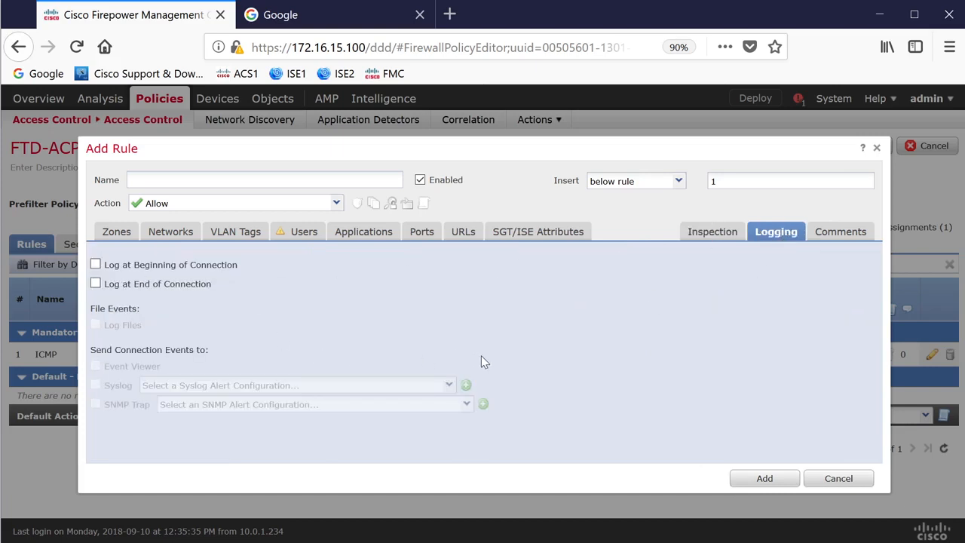
{"action": "left_click", "coordinate": [191, 268]}
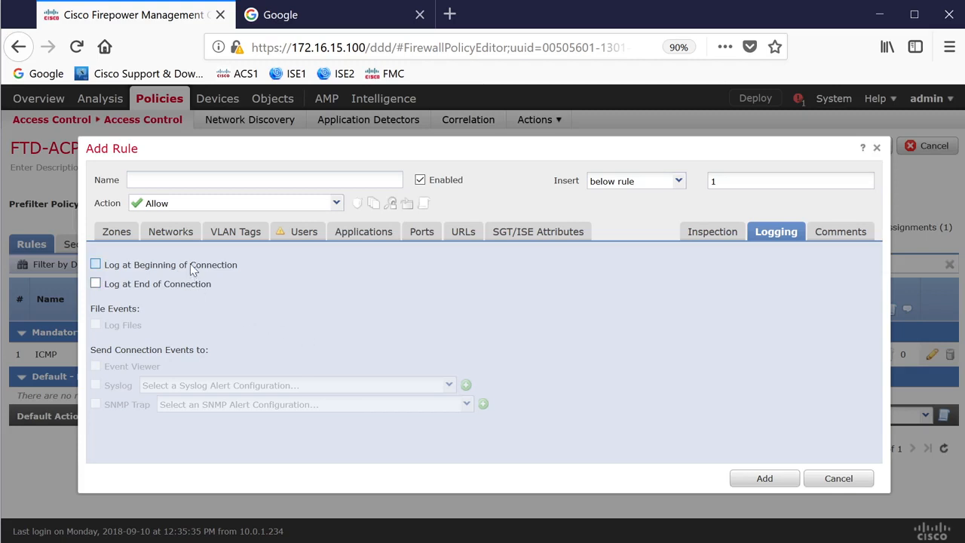
{"action": "left_click", "coordinate": [752, 482]}
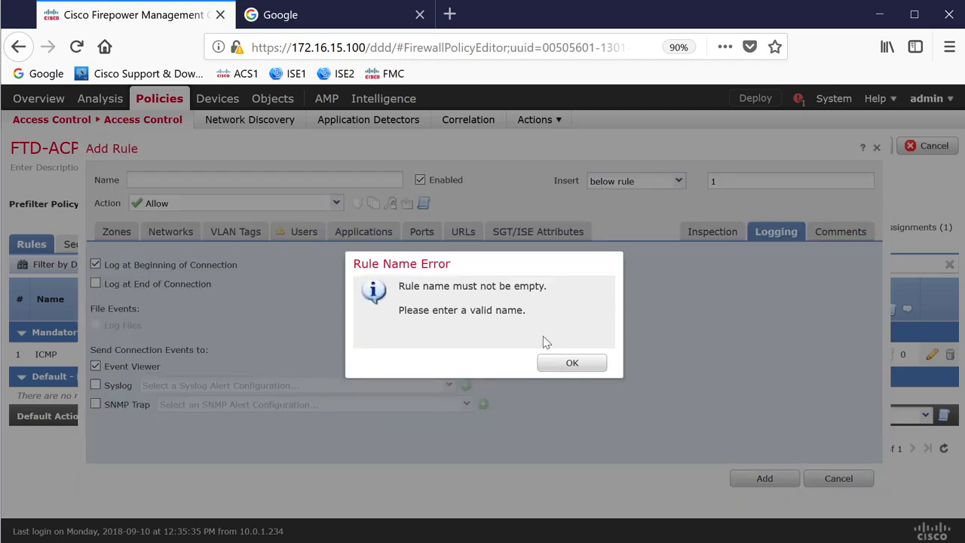
{"action": "left_click", "coordinate": [574, 365]}
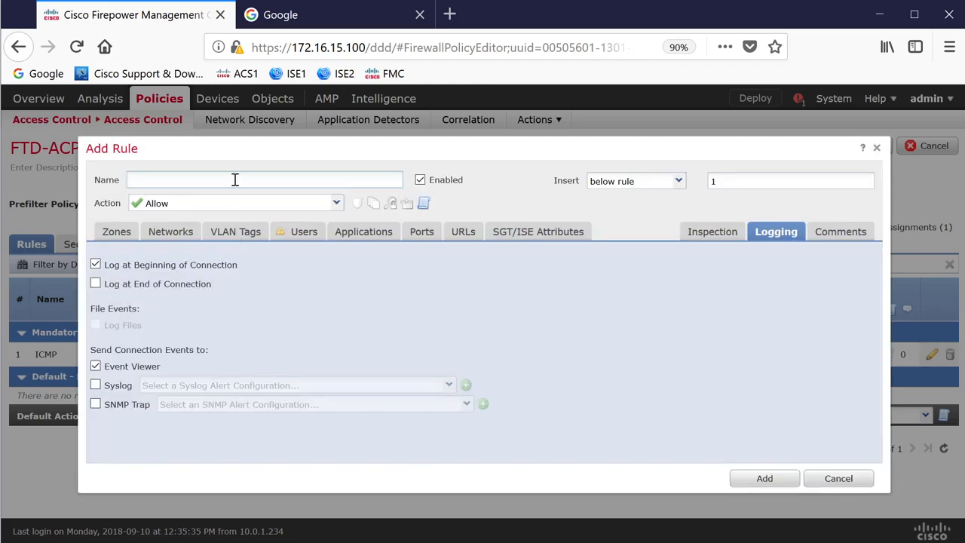
{"action": "left_click", "coordinate": [763, 483]}
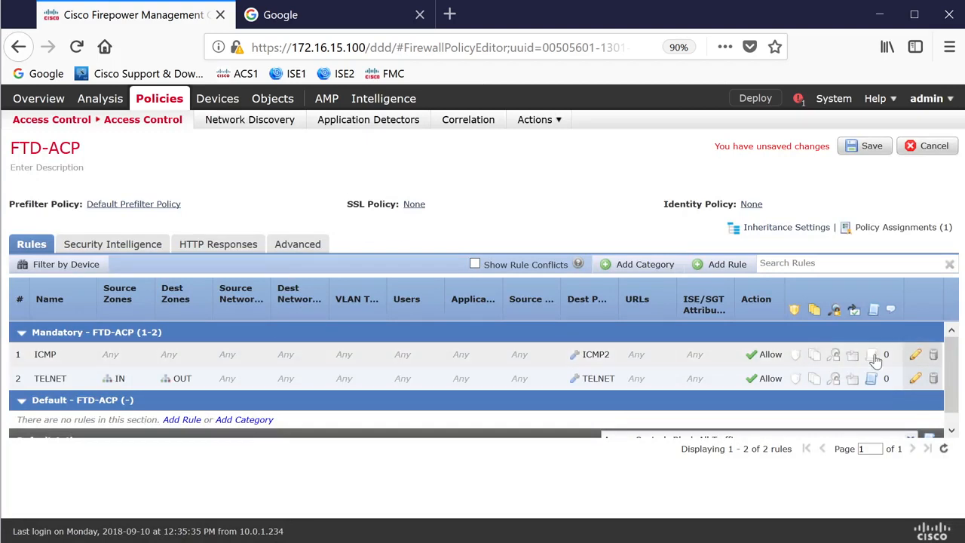
Step: Edit the ICMP rule to log at the beginning of connection and save the rule
{"action": "left_click", "coordinate": [915, 355]}
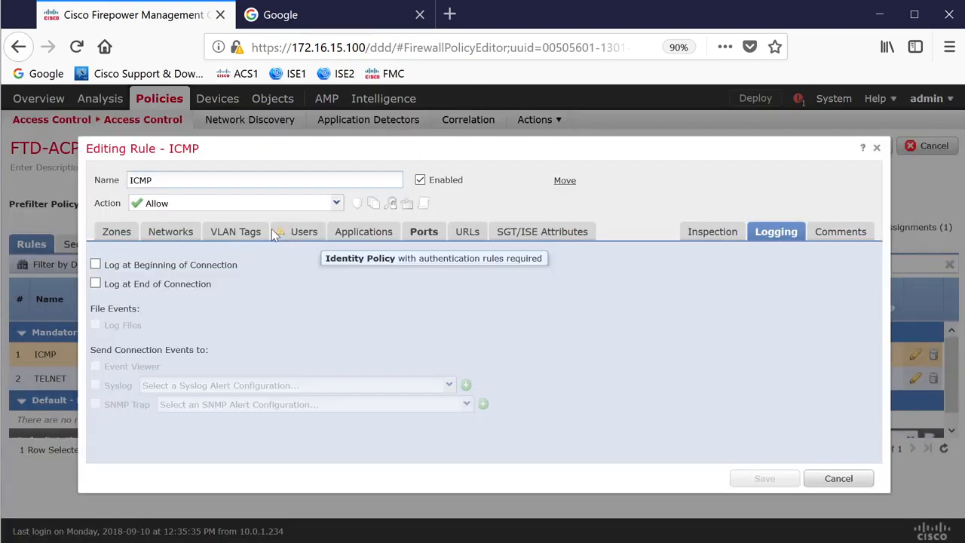
{"action": "left_click", "coordinate": [95, 264]}
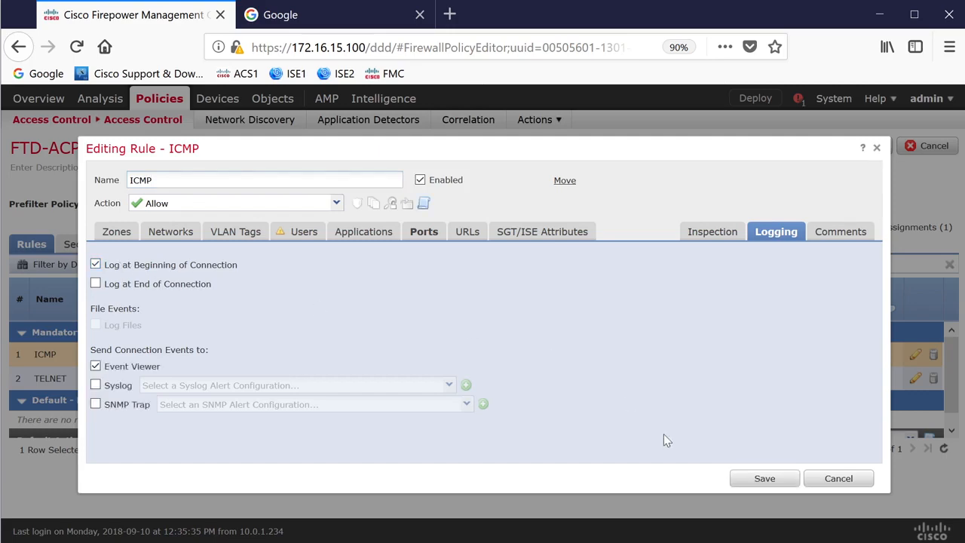
{"action": "left_click", "coordinate": [744, 481]}
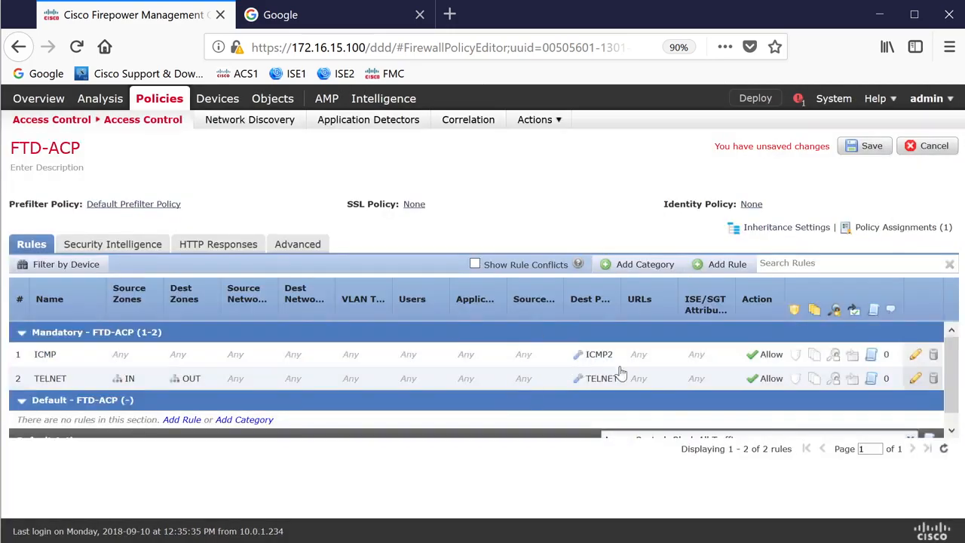
Step: Save the FTD-ACP policy and deploy it to device 172.16.13.100
{"action": "left_click", "coordinate": [871, 148]}
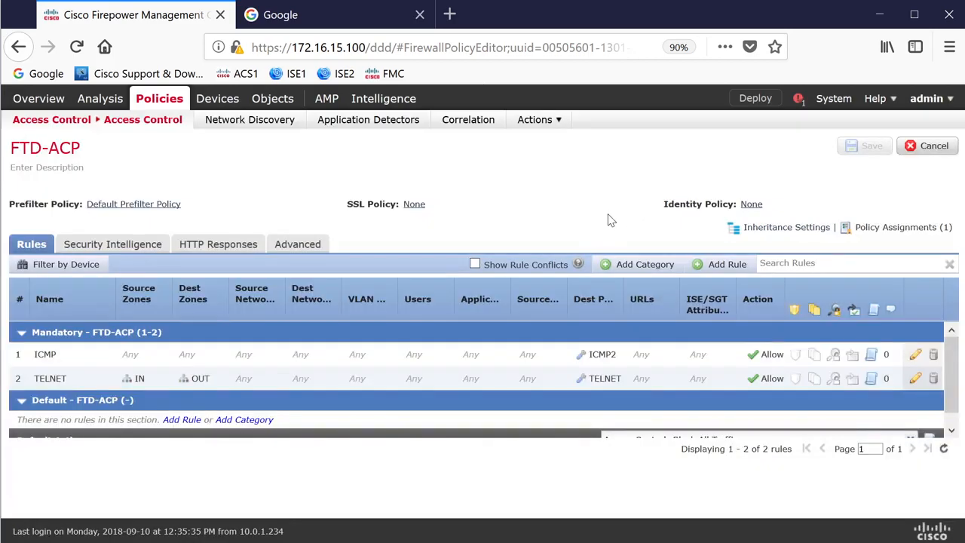
{"action": "scroll", "coordinate": [456, 377], "scroll_direction": "down", "scroll_amount": 1}
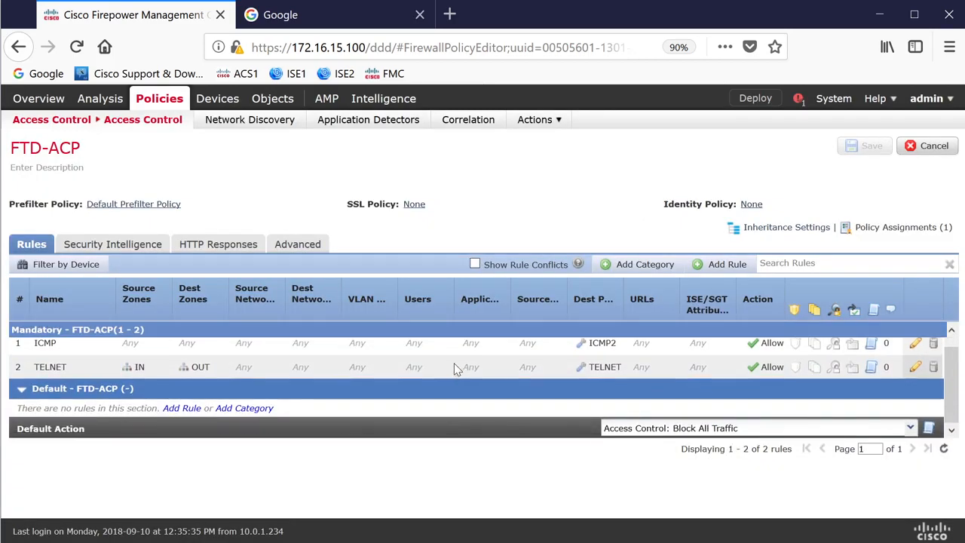
{"action": "left_click", "coordinate": [755, 98]}
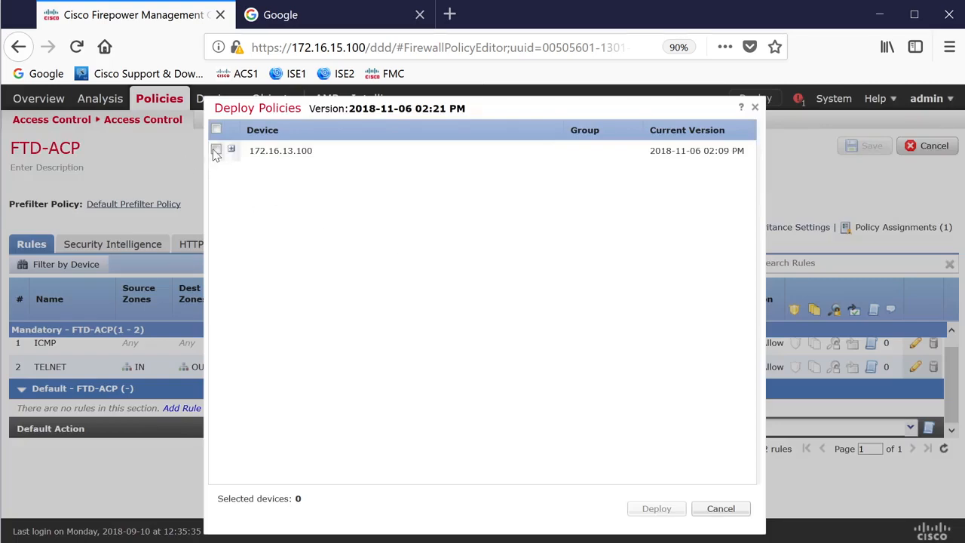
{"action": "left_click", "coordinate": [216, 151]}
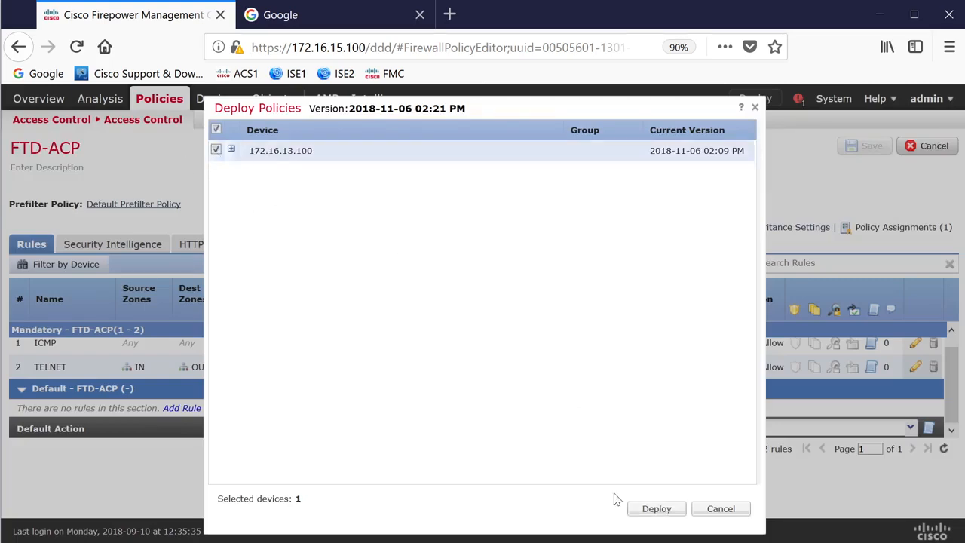
{"action": "left_click", "coordinate": [643, 515]}
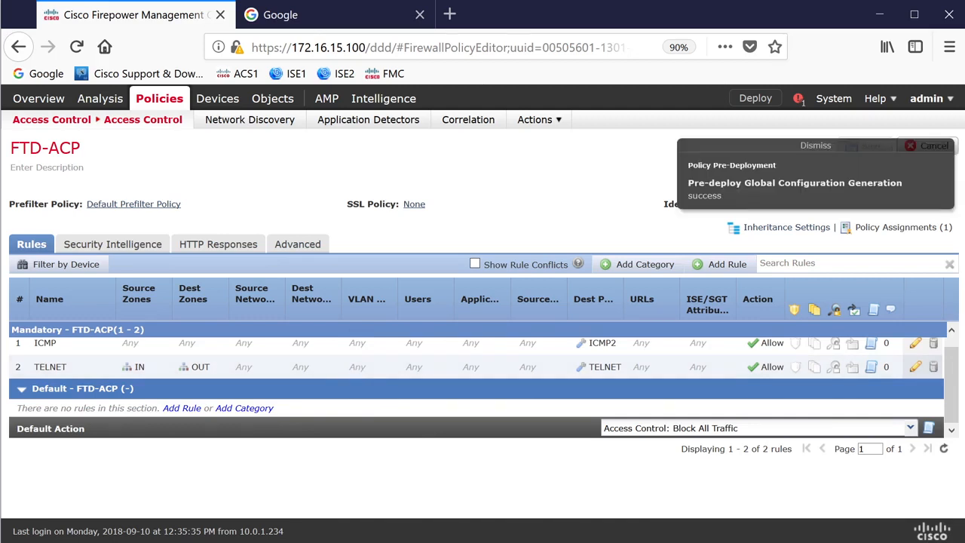
Step: Switch to the FTD terminal session and repeatedly run sh run access-lis to check for the deployed rules
{"action": "key", "text": "alt+Tab"}
{"action": "key", "text": "Return"}
{"action": "key", "text": "Up"}
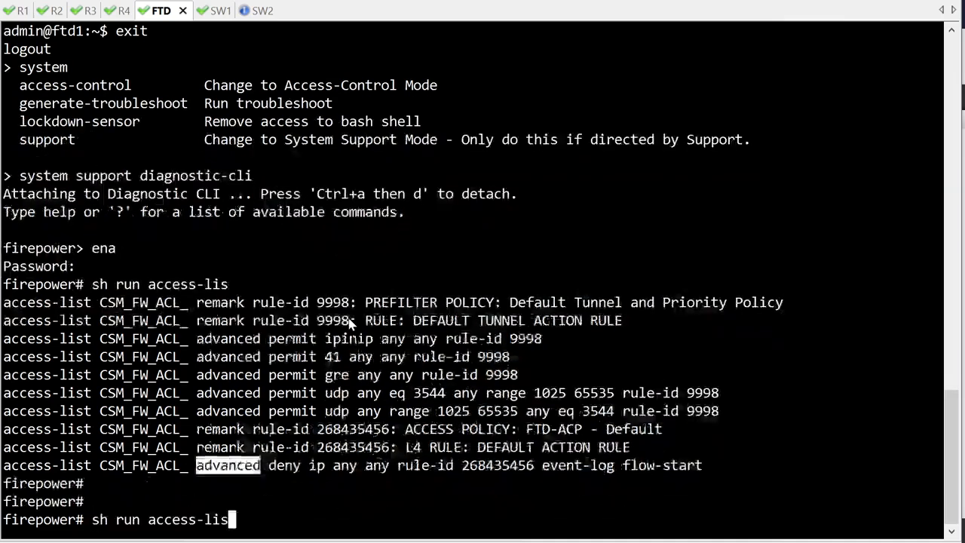
{"action": "key", "text": "Return"}
{"action": "key", "text": "Return"}
{"action": "key", "text": "Return"}
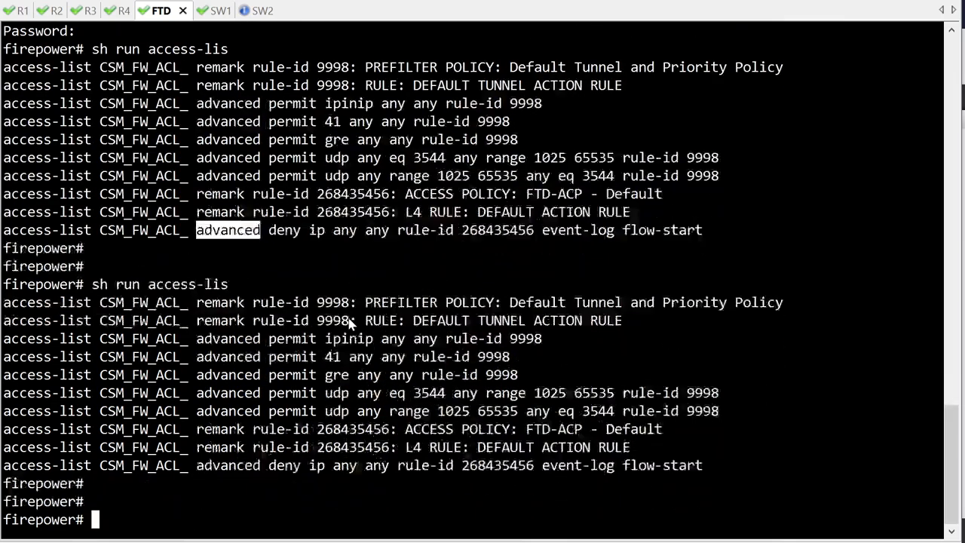
{"action": "key", "text": "Return"}
{"action": "key", "text": "Return"}
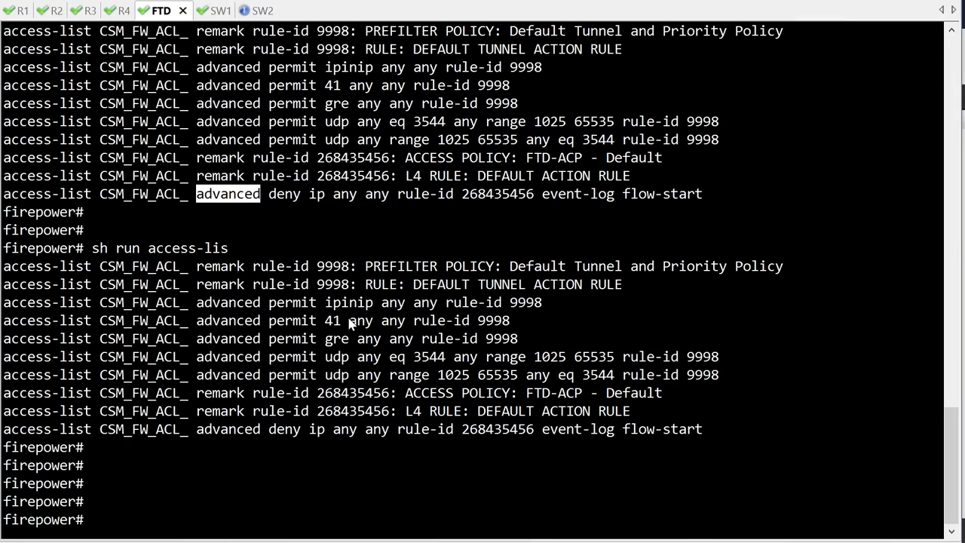
{"action": "key", "text": "Up"}
{"action": "key", "text": "Return"}
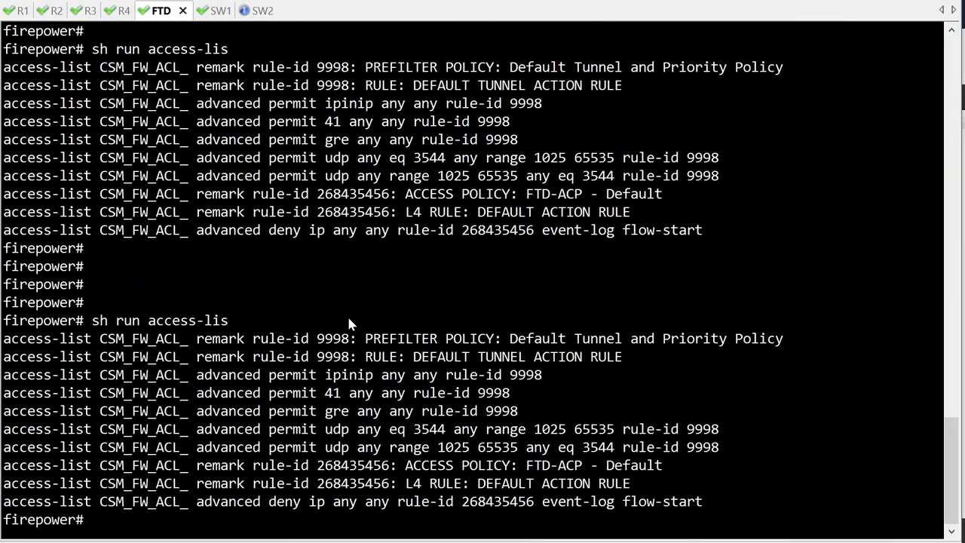
{"action": "key", "text": "Return"}
{"action": "key", "text": "Return"}
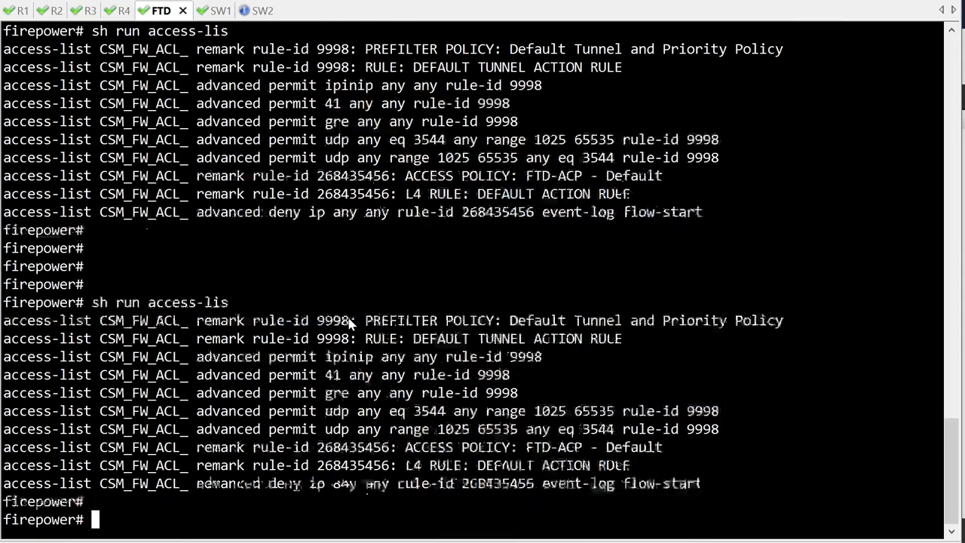
{"action": "key", "text": "Up"}
{"action": "key", "text": "Return"}
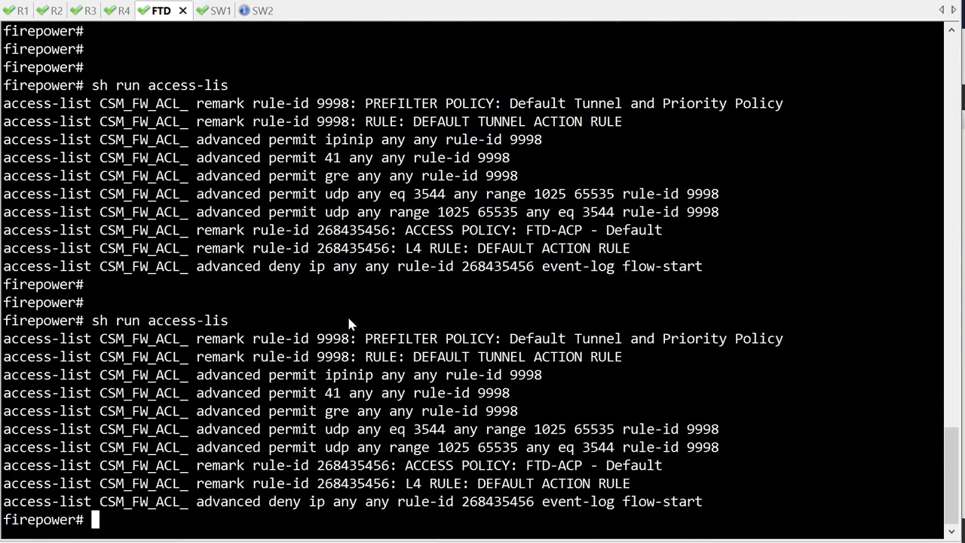
{"action": "key", "text": "Up"}
{"action": "key", "text": "Return"}
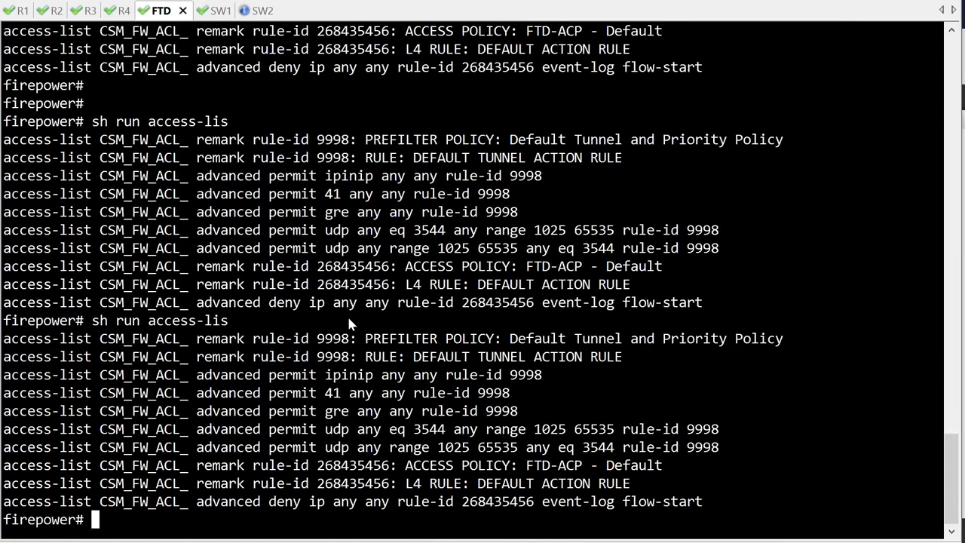
Step: Run sh run access-lis once more and examine the ICMP and TELNET rule entries
{"action": "key", "text": "Return"}
{"action": "key", "text": "Up"}
{"action": "key", "text": "Return"}
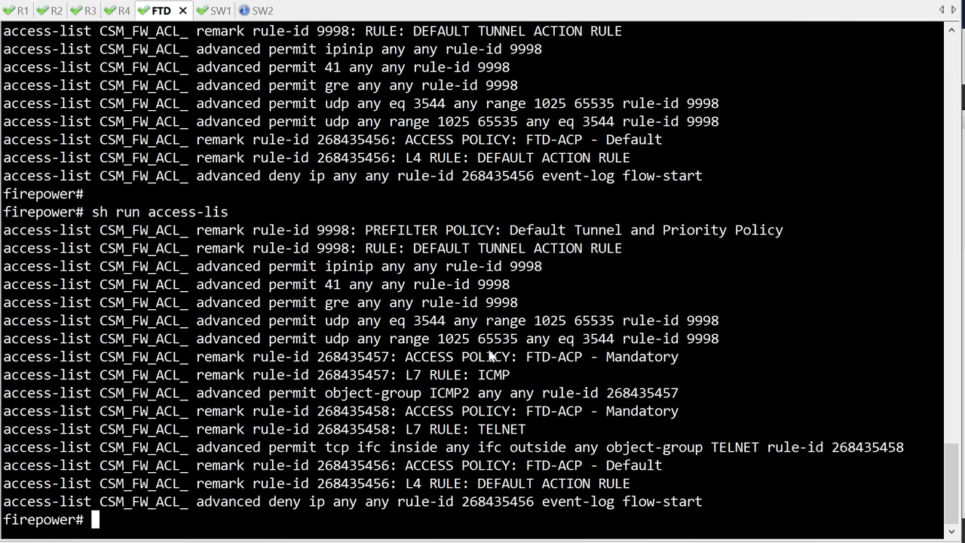
{"action": "left_click_drag", "start_coordinate": [520, 377], "coordinate": [5, 375]}
{"action": "left_click_drag", "start_coordinate": [527, 429], "coordinate": [3, 430]}
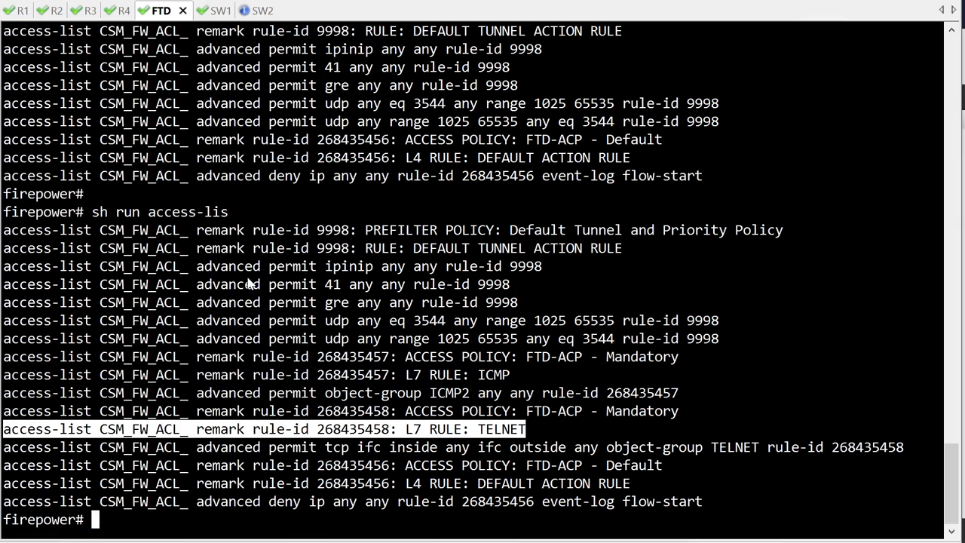
Step: Exit privileged mode and then the diagnostic CLI to return to the FTD's main prompt
{"action": "type", "text": "exit"}
{"action": "key", "text": "Return"}
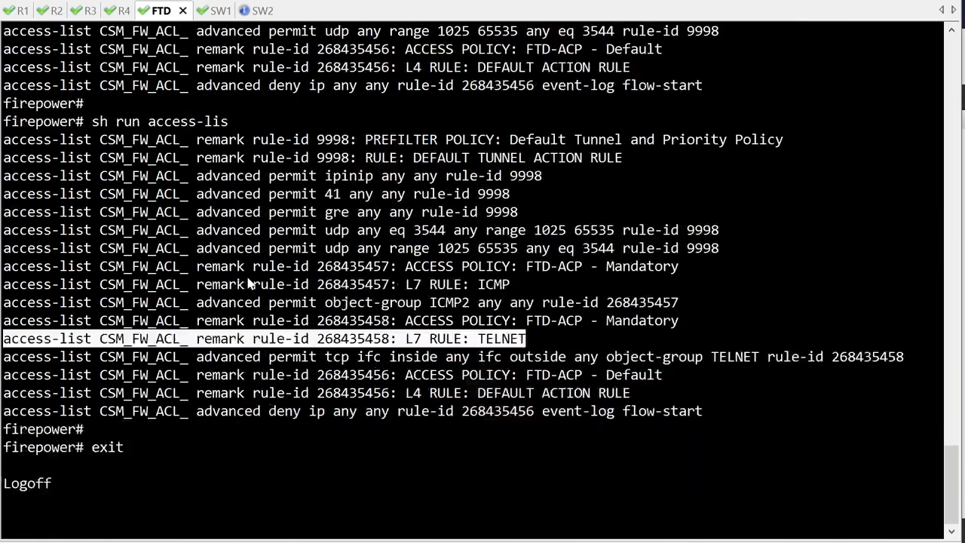
{"action": "key", "text": "Return"}
{"action": "key", "text": "Return"}
{"action": "type", "text": "exit"}
{"action": "key", "text": "Return"}
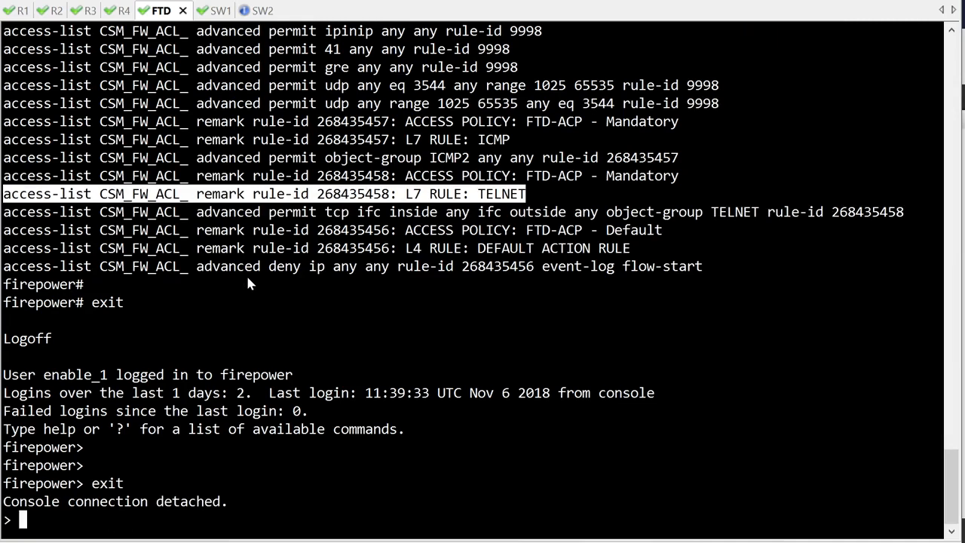
{"action": "type", "text": "system support diagnostic-cli"}
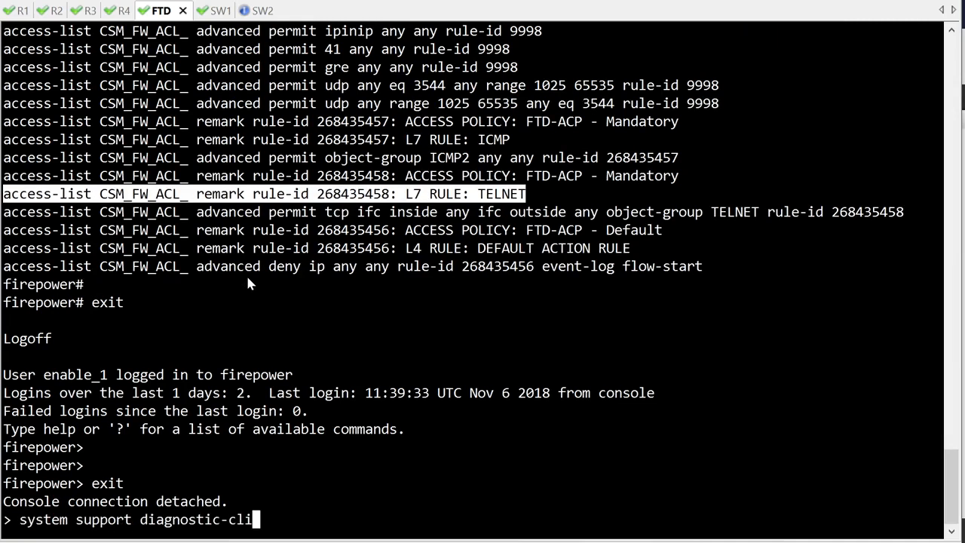
{"action": "key", "text": "Return"}
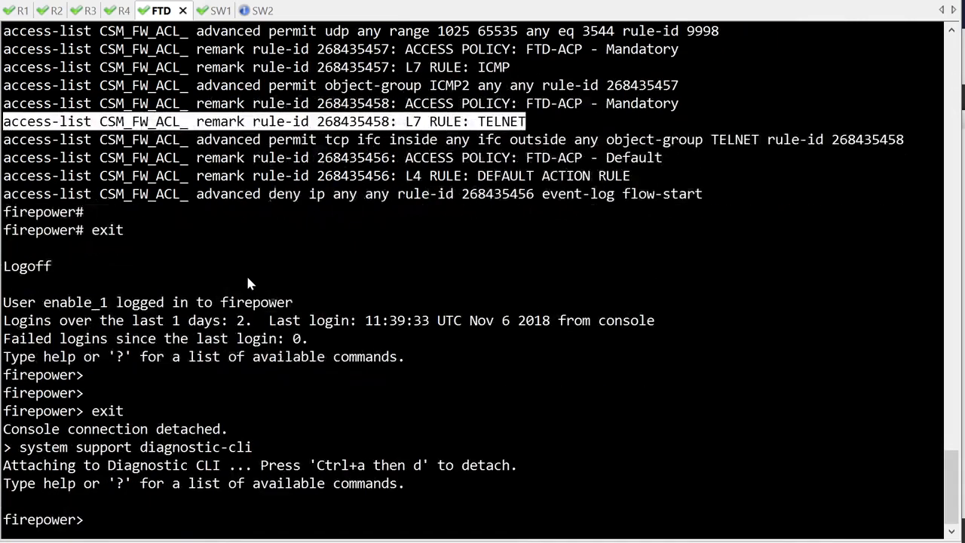
{"action": "type", "text": "exit"}
{"action": "key", "text": "Return"}
Step: Enter expert mode and rerun the earlier command that prints the deployed access control rules file
{"action": "type", "text": "expert"}
{"action": "key", "text": "Return"}
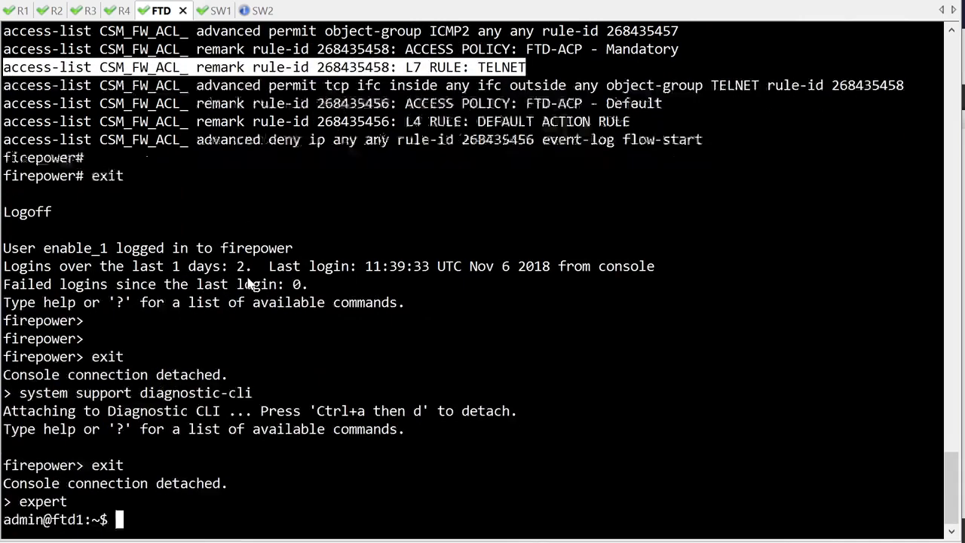
{"action": "type", "text": "exit"}
{"action": "key", "text": "Up"}
{"action": "key", "text": "Return"}
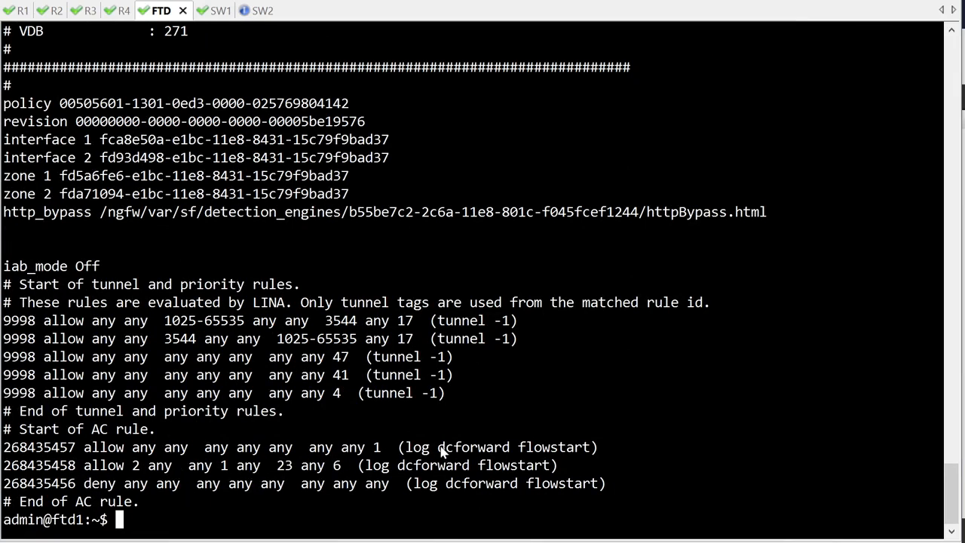
Step: Examine the protocol and port values of AC rules 268435457 and 268435458, and leave expert mode
{"action": "left_click_drag", "start_coordinate": [389, 451], "coordinate": [3, 465]}
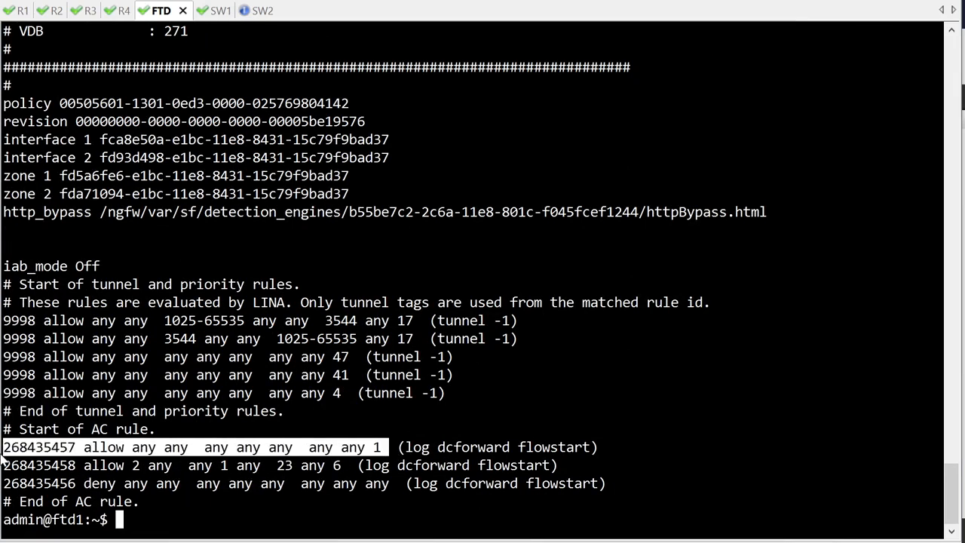
{"action": "left_click", "coordinate": [381, 455]}
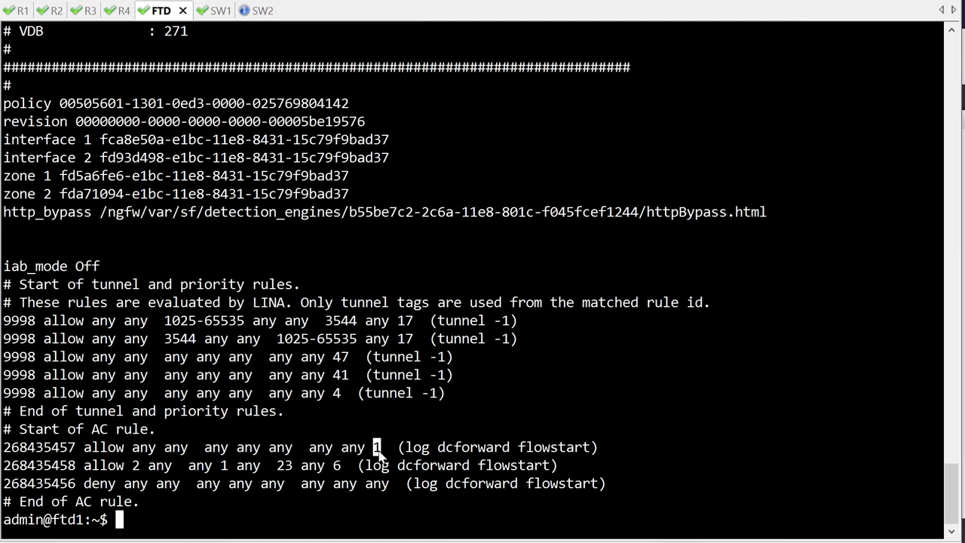
{"action": "left_click", "coordinate": [337, 466]}
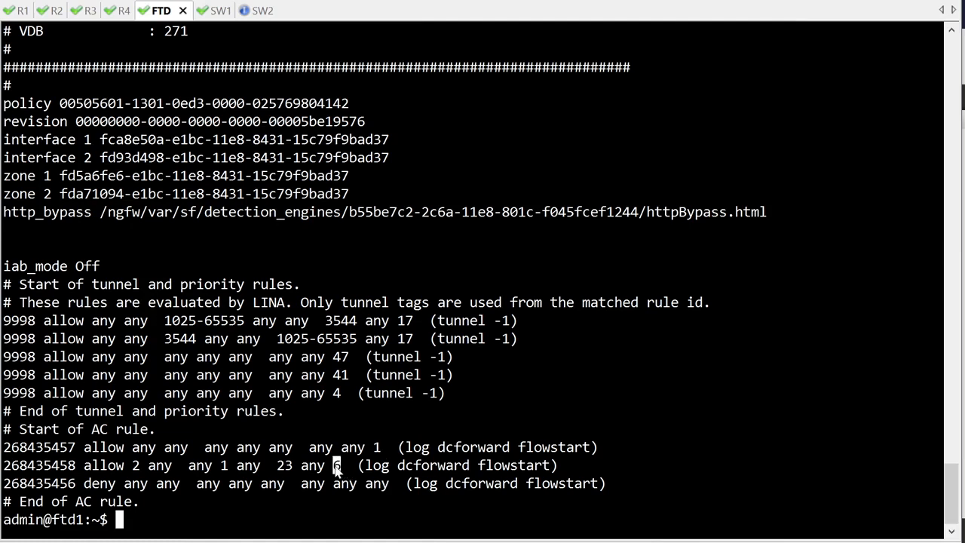
{"action": "double_click", "coordinate": [285, 467]}
{"action": "type", "text": "exit"}
{"action": "key", "text": "Return"}
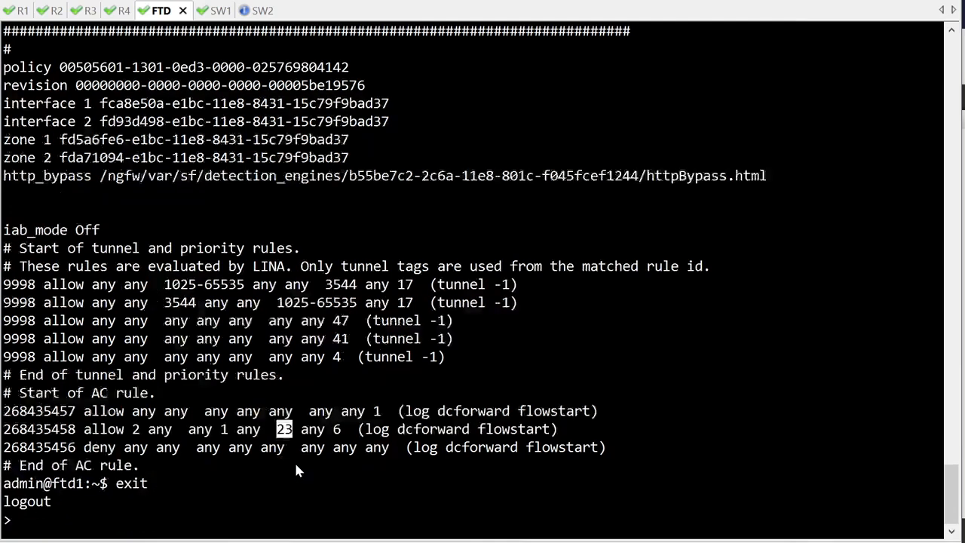
Step: Switch to the R2 session and rerun ping 4.4.4.4 rep 15 to test ICMP through the firewall
{"action": "left_click", "coordinate": [54, 10]}
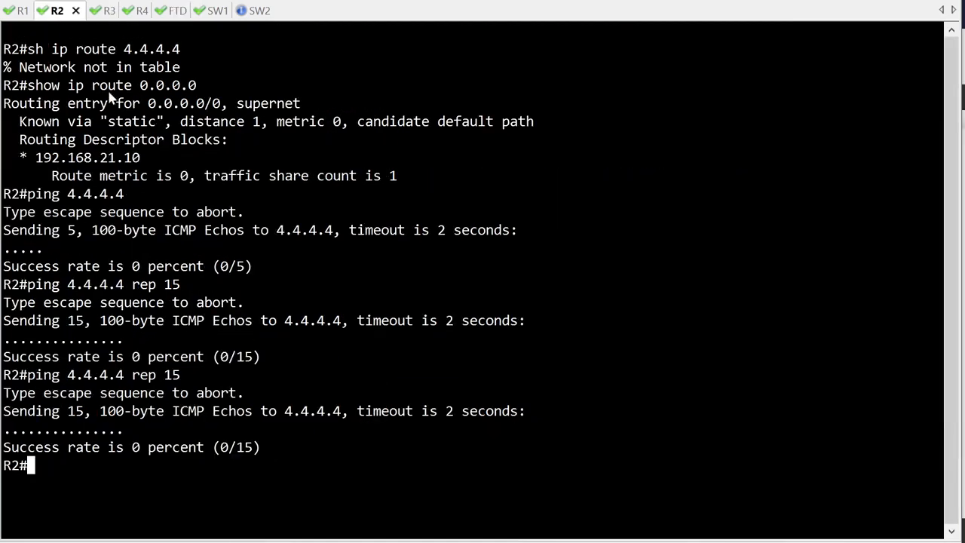
{"action": "key", "text": "Up"}
{"action": "key", "text": "Return"}
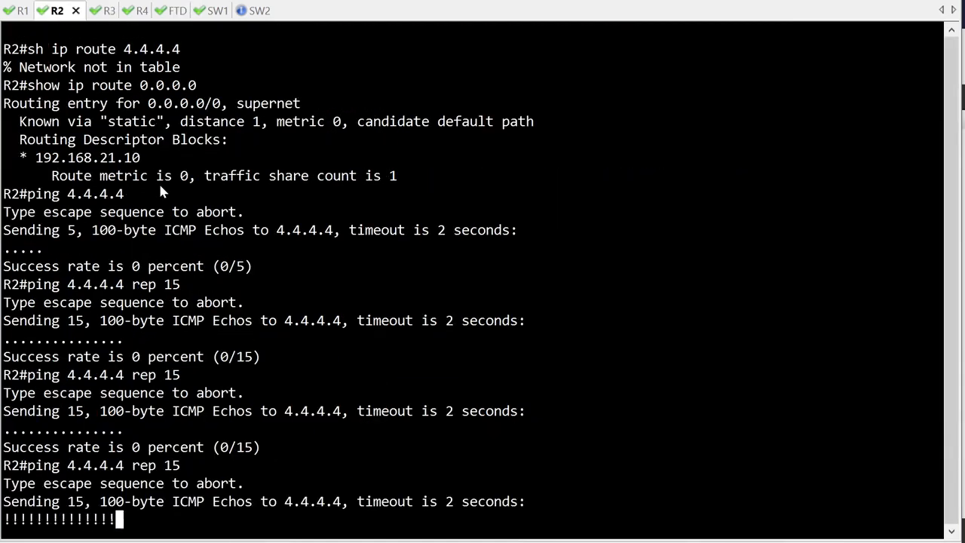
{"action": "key", "text": "Return"}
Step: Replace the recalled ping command on R2 with telnet 4.4.4.4 and run it to test Telnet from inside to outside
{"action": "key", "text": "Up"}
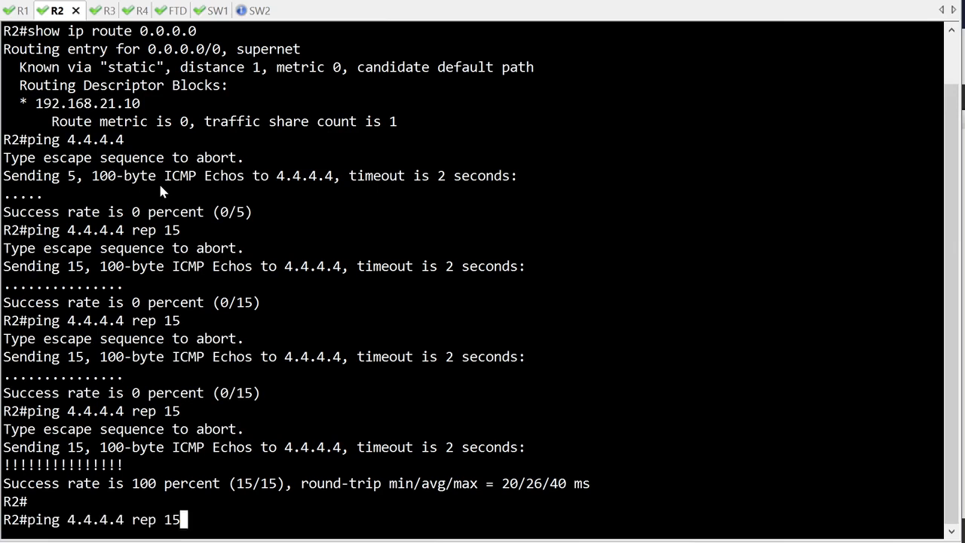
{"action": "key", "text": "BackSpace"}
{"action": "key", "text": "BackSpace"}
{"action": "key", "text": "BackSpace"}
{"action": "key", "text": "BackSpace"}
{"action": "key", "text": "BackSpace"}
{"action": "key", "text": "BackSpace"}
{"action": "key", "text": "BackSpace"}
{"action": "key", "text": "BackSpace"}
{"action": "key", "text": "BackSpace"}
{"action": "key", "text": "BackSpace"}
{"action": "key", "text": "BackSpace"}
{"action": "key", "text": "BackSpace"}
{"action": "key", "text": "BackSpace"}
{"action": "key", "text": "BackSpace"}
{"action": "key", "text": "BackSpace"}
{"action": "key", "text": "BackSpace"}
{"action": "key", "text": "BackSpace"}
{"action": "key", "text": "BackSpace"}
{"action": "key", "text": "BackSpace"}
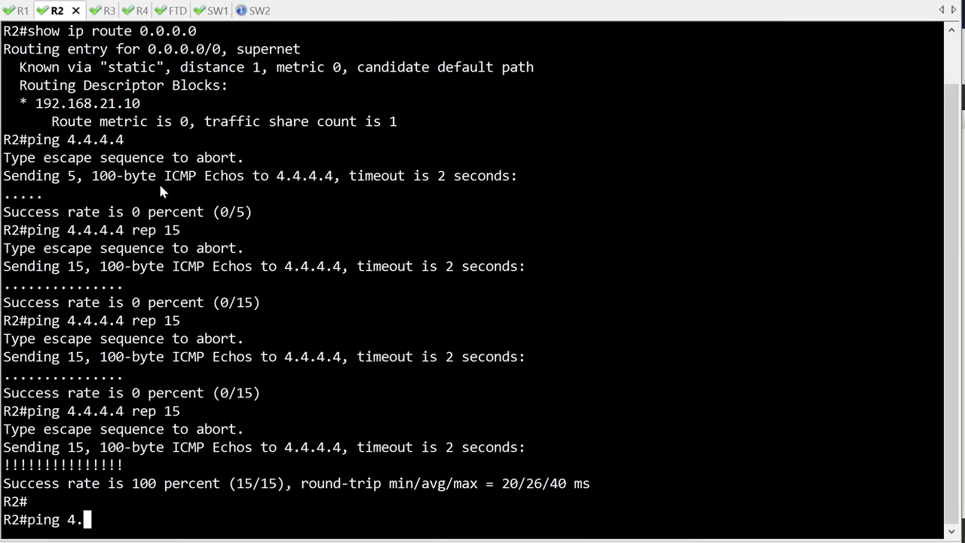
{"action": "type", "text": "telnet 4.4.4.4"}
{"action": "key", "text": "Return"}
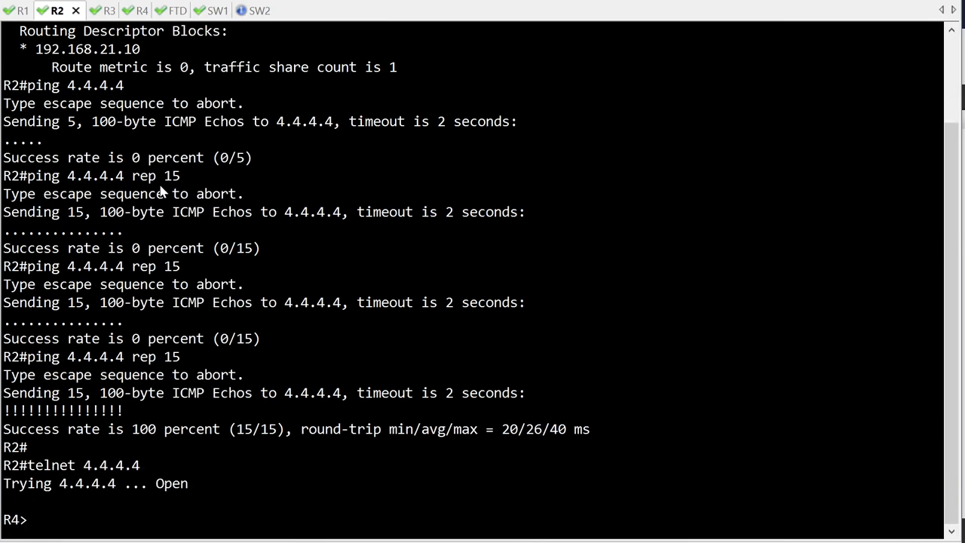
Step: Switch to the R4 session and try telnet 2.2.2.2 to test Telnet from outside to inside
{"action": "left_click", "coordinate": [136, 15]}
{"action": "type", "text": "teln"}
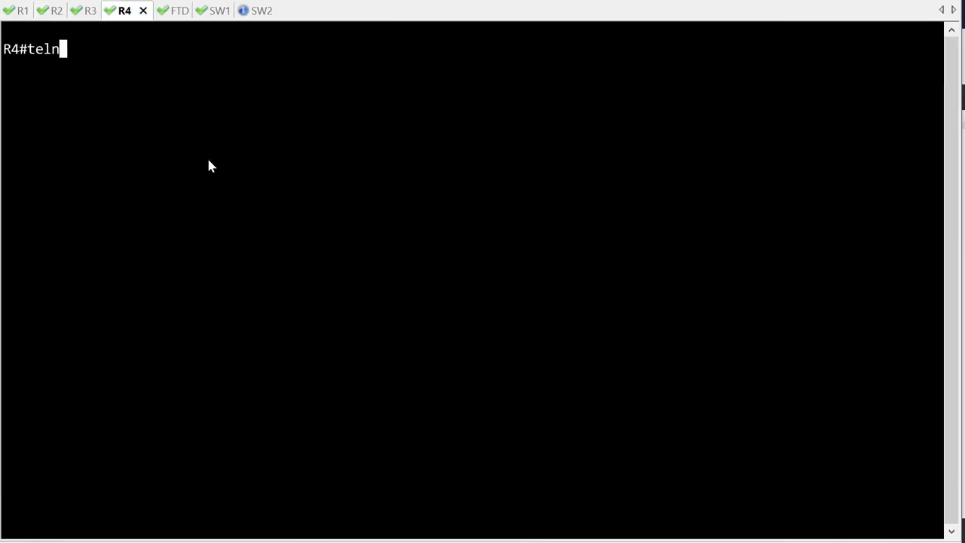
{"action": "type", "text": "et 2.2.2.2"}
{"action": "key", "text": "Return"}
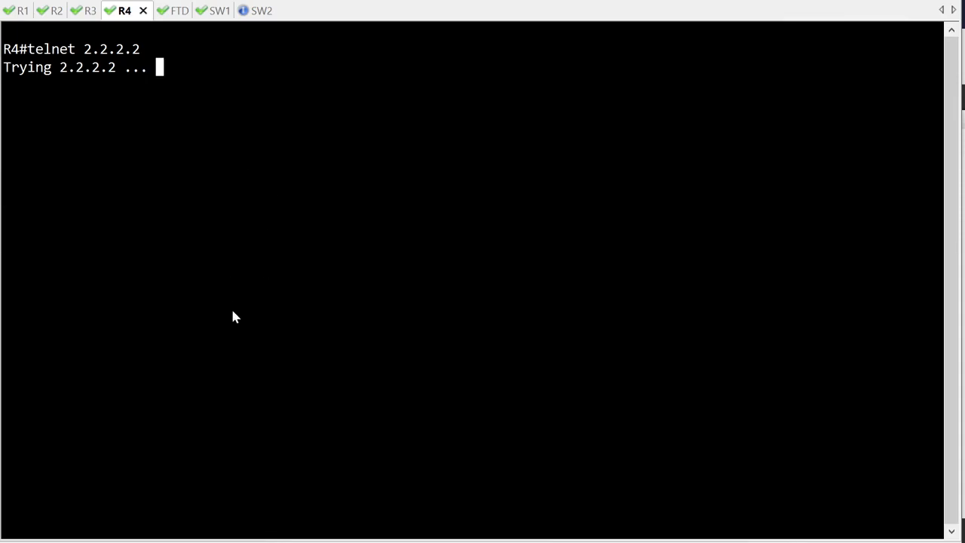
Step: Switch to Firepower Management Center, open the connection events and compare the ingress and egress security zones of the two Telnet entries
{"action": "key", "text": "alt+Tab"}
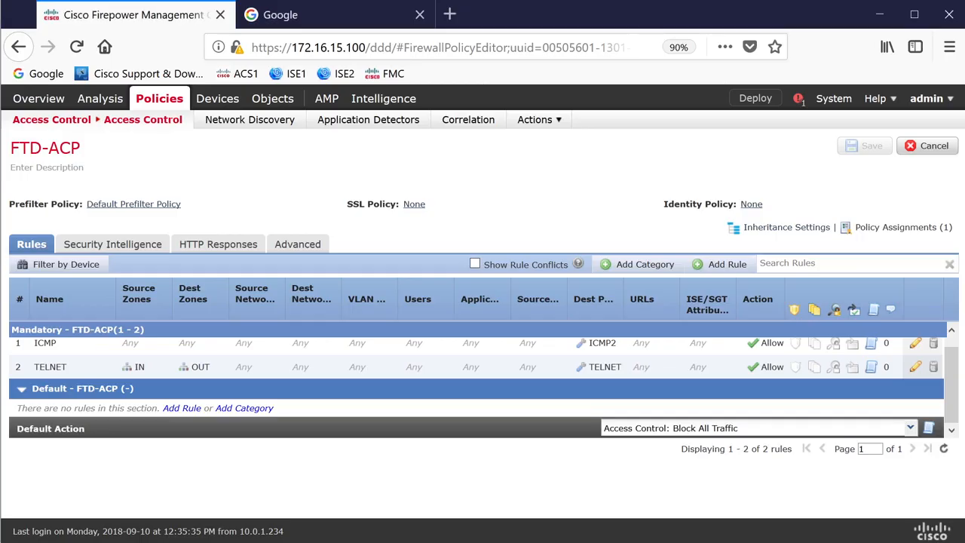
{"action": "mouse_move", "coordinate": [105, 101]}
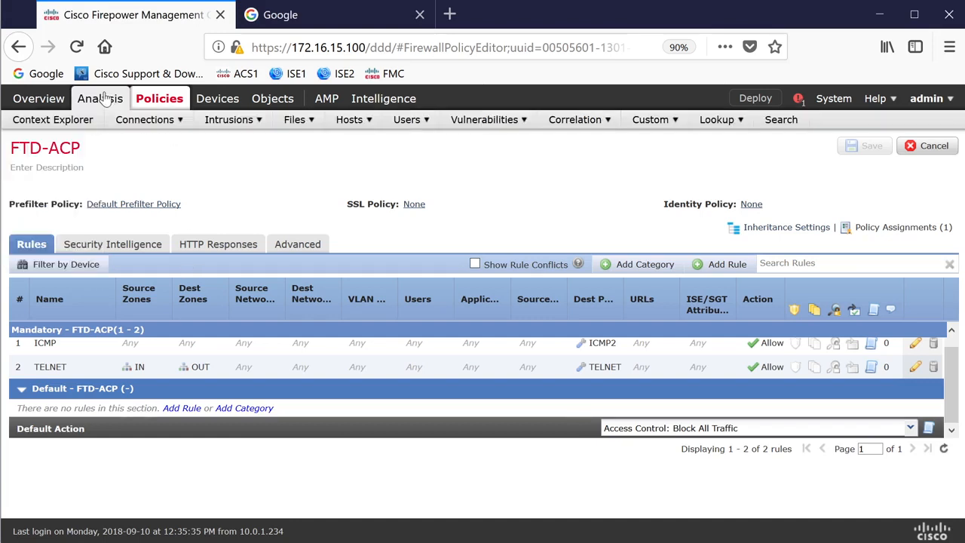
{"action": "mouse_move", "coordinate": [145, 120]}
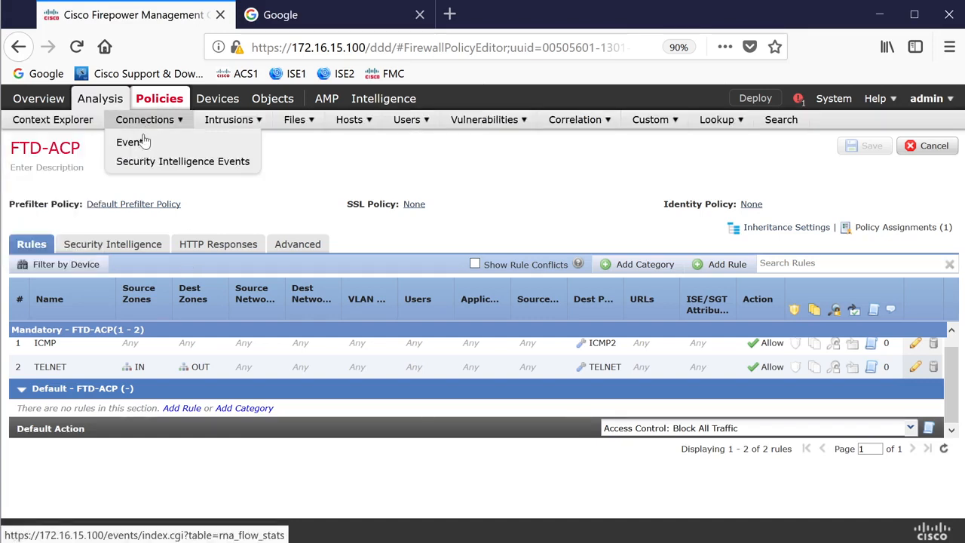
{"action": "left_click", "coordinate": [133, 143]}
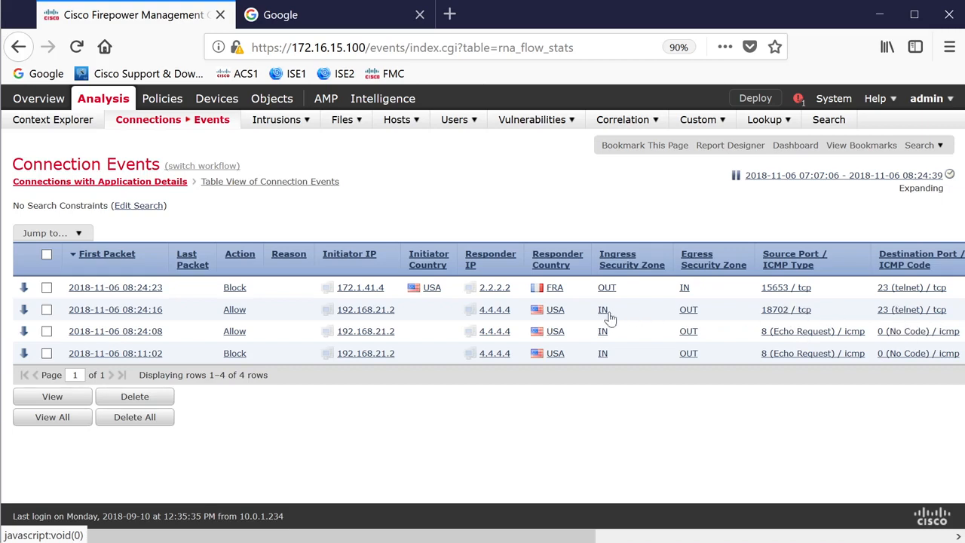
{"action": "mouse_move", "coordinate": [585, 300]}
{"action": "left_mouse_down"}
{"action": "mouse_move", "coordinate": [592, 321]}
{"action": "mouse_move", "coordinate": [690, 322]}
{"action": "left_mouse_up"}
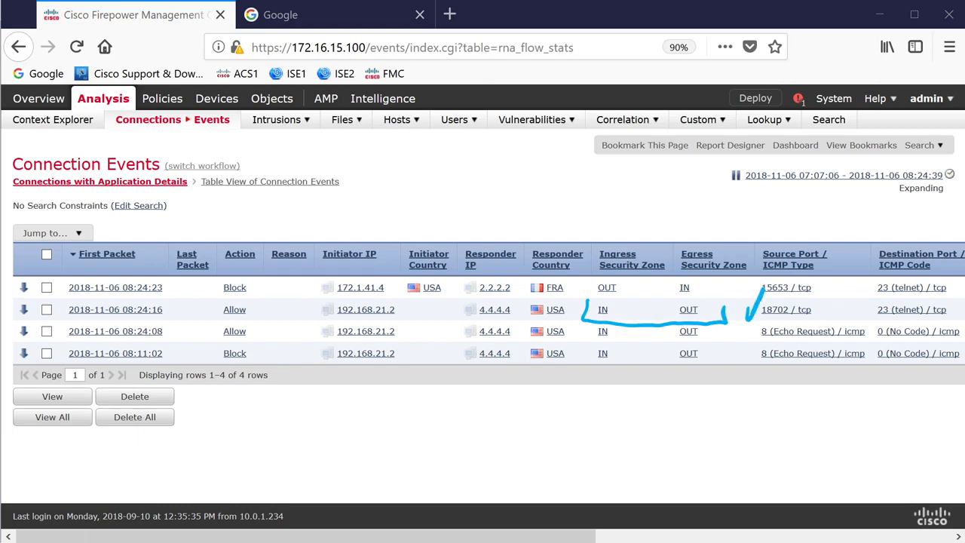
{"action": "mouse_move", "coordinate": [581, 272]}
{"action": "left_mouse_down"}
{"action": "mouse_move", "coordinate": [604, 301]}
{"action": "mouse_move", "coordinate": [704, 300]}
{"action": "mouse_move", "coordinate": [709, 260]}
{"action": "mouse_move", "coordinate": [753, 279]}
{"action": "left_mouse_up"}
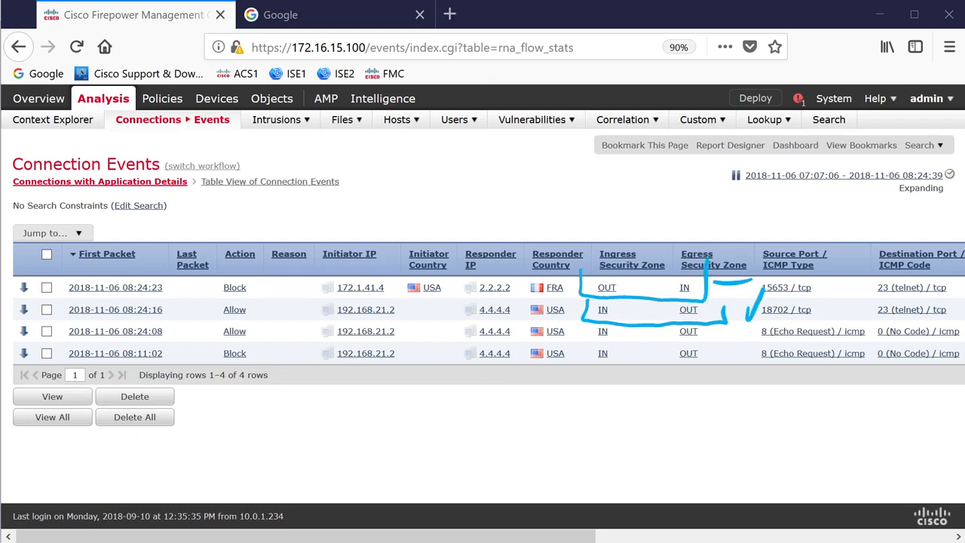